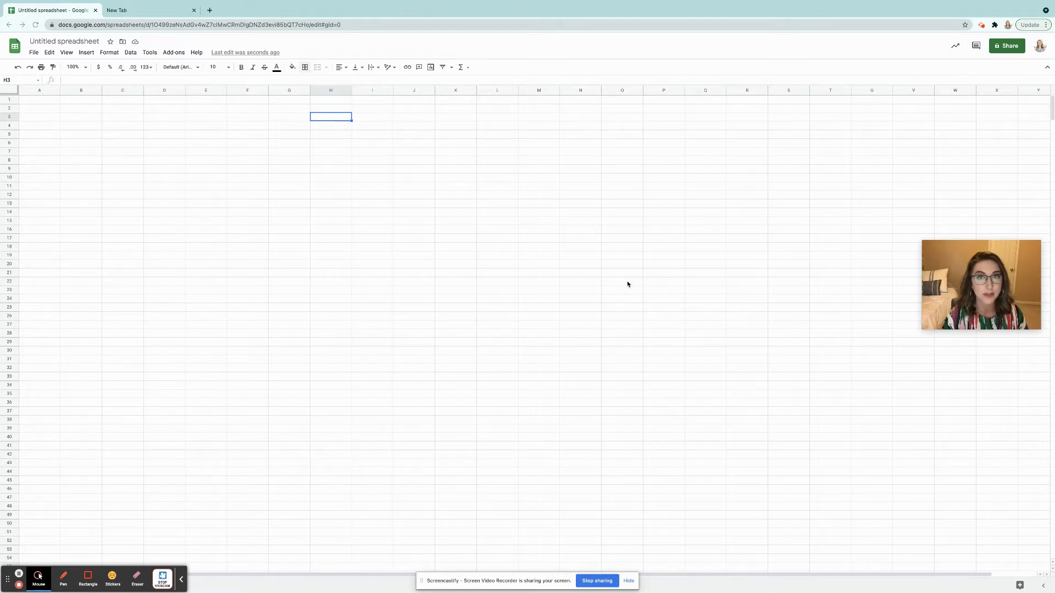
# Apply all borders to the cell range A1:B11.
pyautogui.click(40, 101)
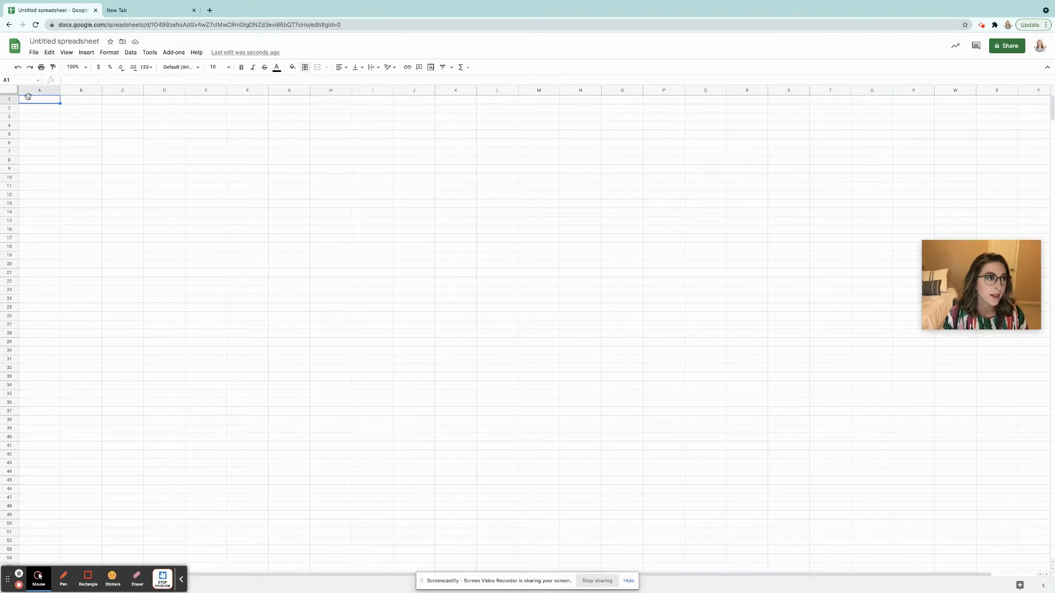
pyautogui.moveTo(30, 101); pyautogui.dragTo(79, 185)
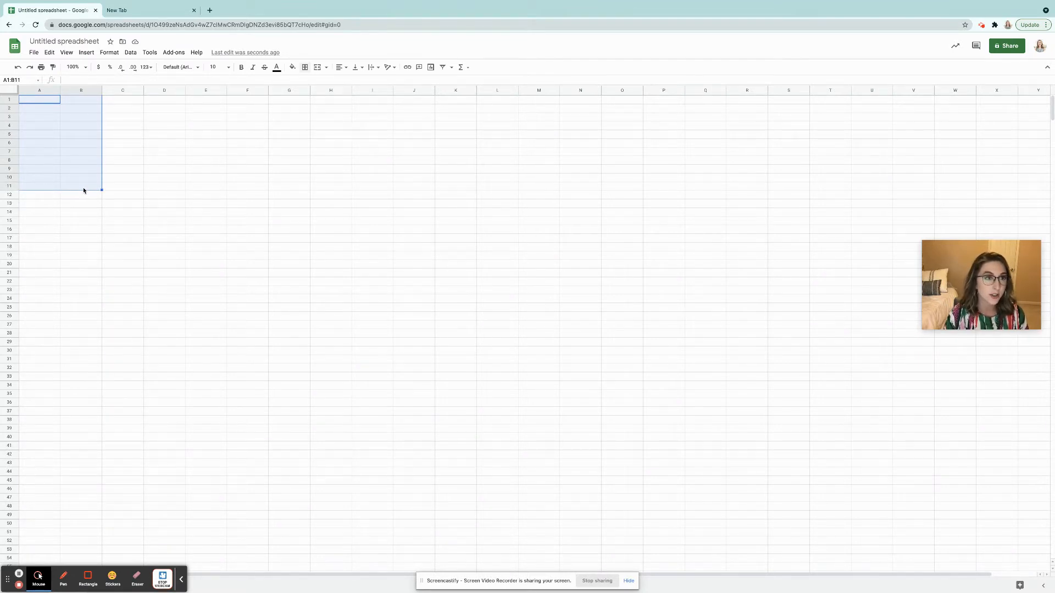
pyautogui.click(305, 68)
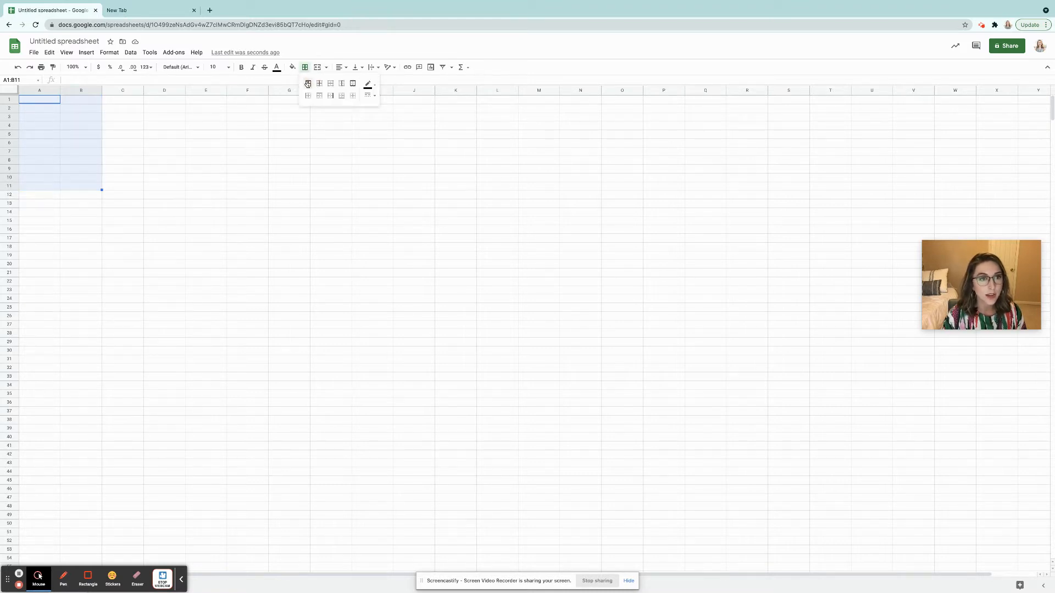
pyautogui.click(308, 84)
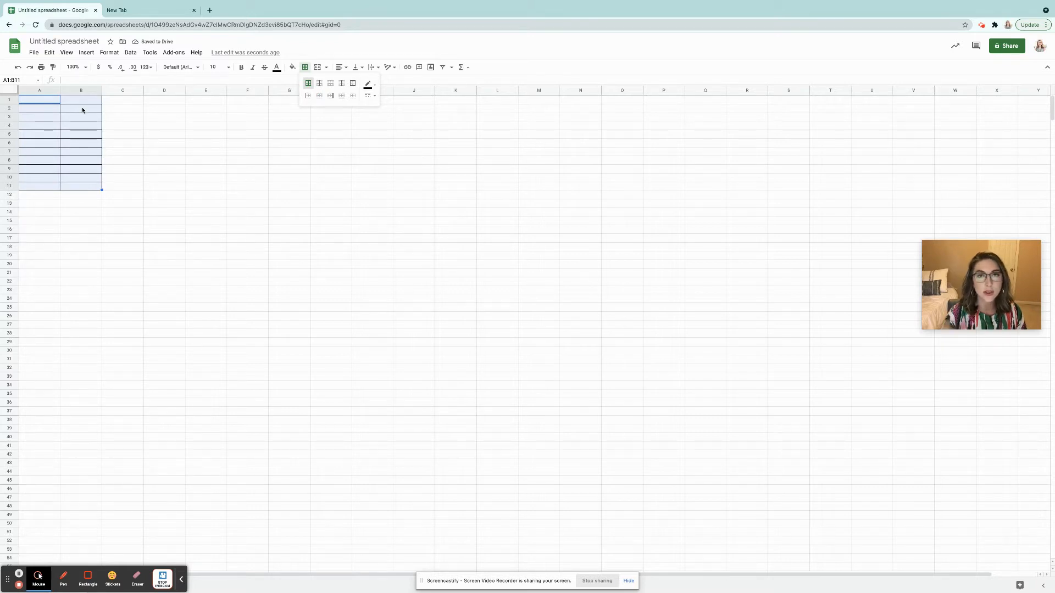
# Enter the headers Question in A1 and Answer in B1.
pyautogui.click(43, 100)
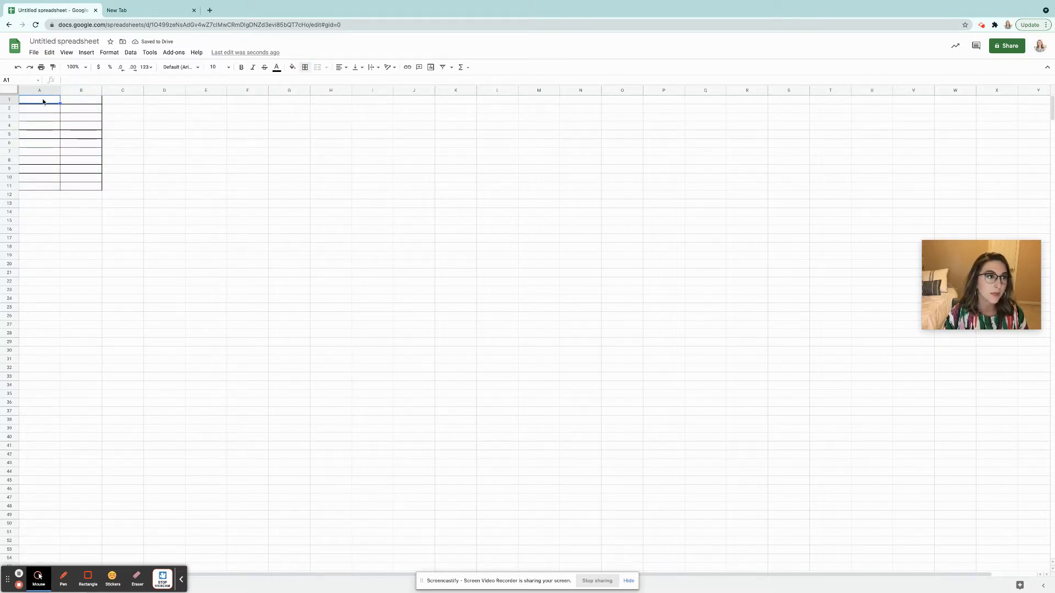
pyautogui.write('Question')
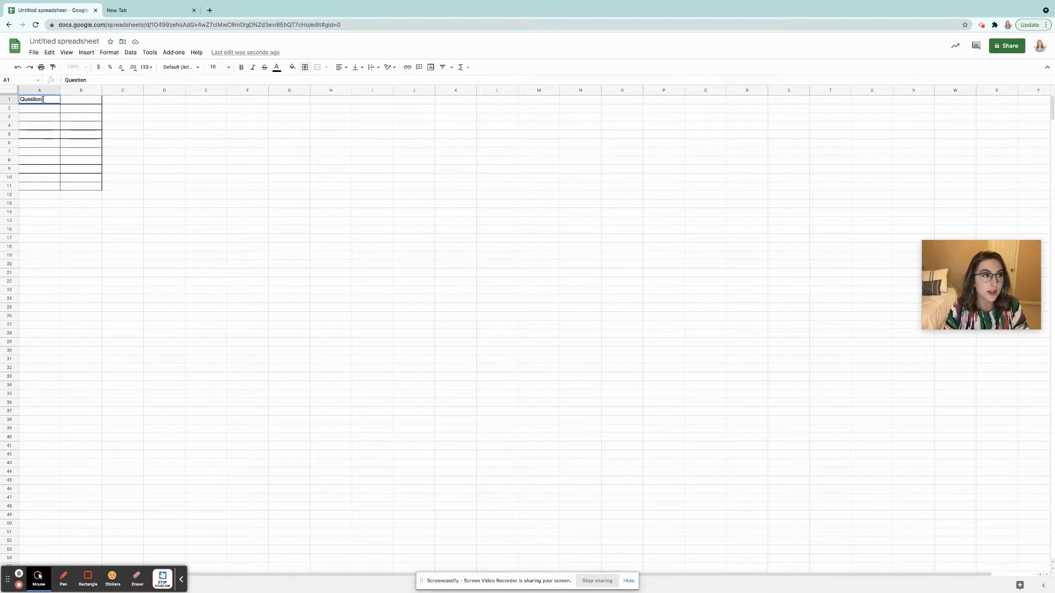
pyautogui.click(82, 100)
pyautogui.write('Answer')
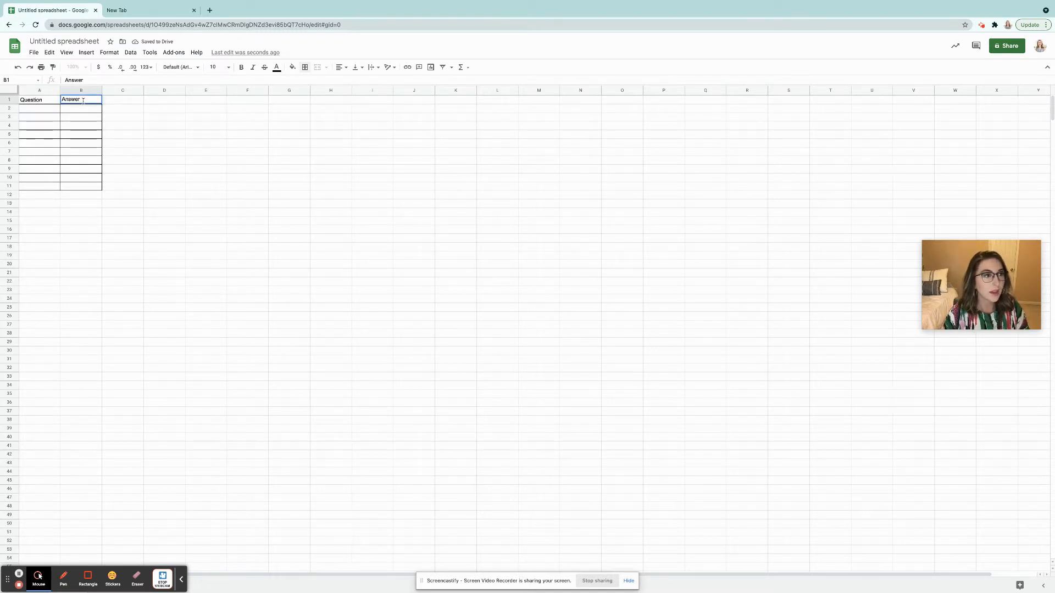
# Fill the bordered Question and Answer table, A1:B11, with light magenta.
pyautogui.click(32, 101)
pyautogui.moveTo(32, 101); pyautogui.dragTo(88, 186)
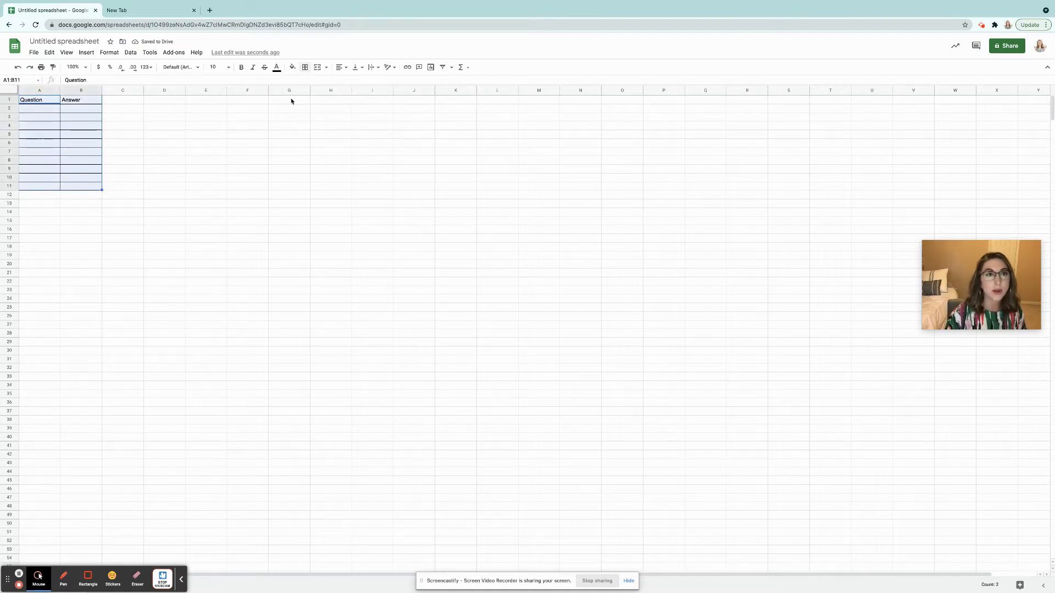
pyautogui.click(293, 68)
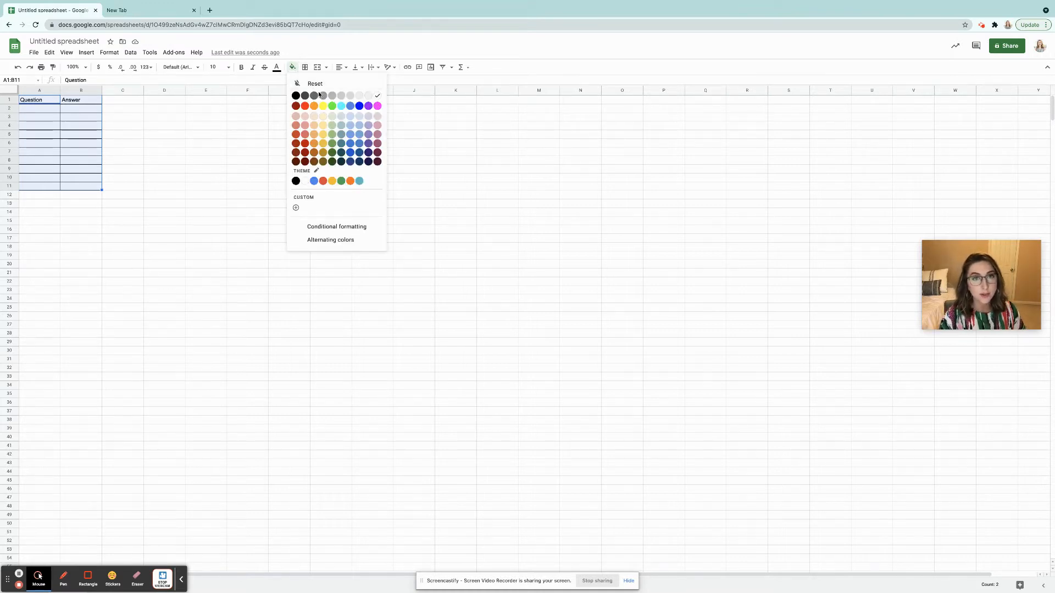
pyautogui.click(375, 116)
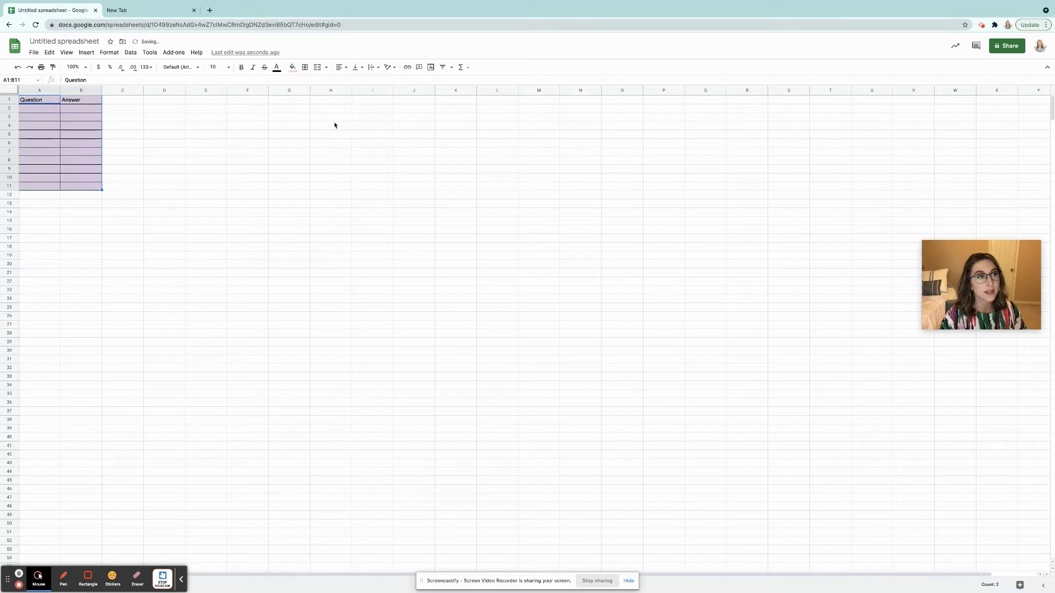
pyautogui.click(58, 128)
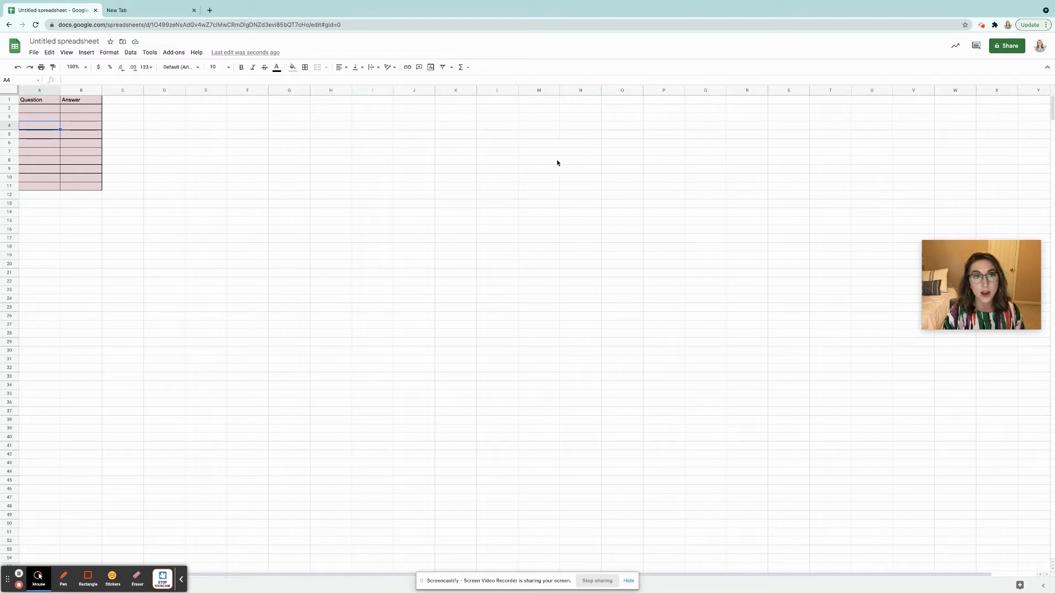
# Narrow columns C through Z together to a uniform width of a little over half that of columns A and B.
pyautogui.click(126, 91)
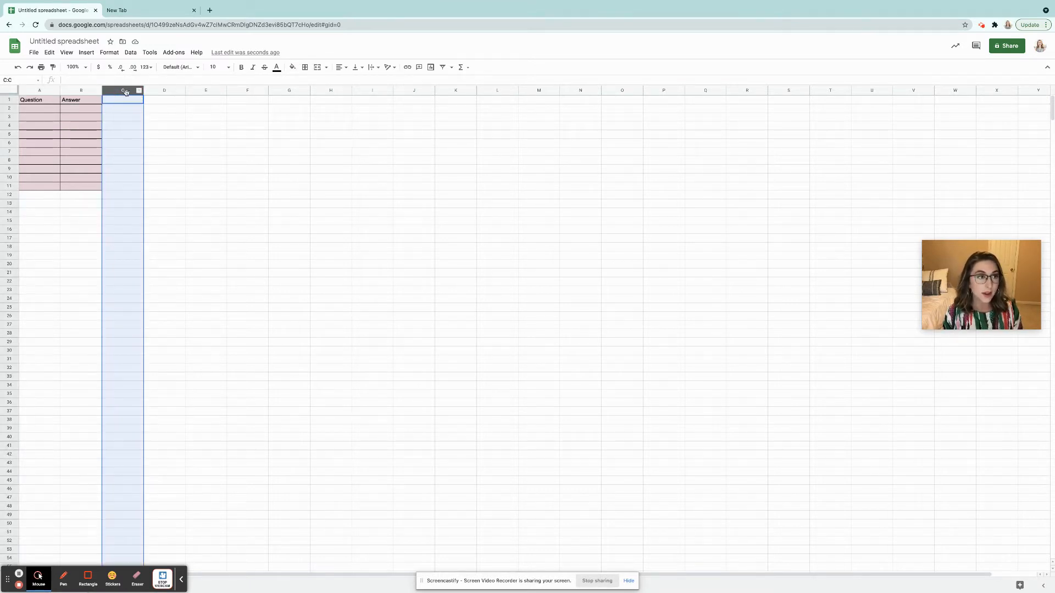
pyautogui.keyDown('ctrl'); pyautogui.click(161, 91); pyautogui.keyUp('ctrl')
pyautogui.keyDown('ctrl'); pyautogui.click(208, 91); pyautogui.keyUp('ctrl')
pyautogui.keyDown('ctrl'); pyautogui.click(262, 91); pyautogui.keyUp('ctrl')
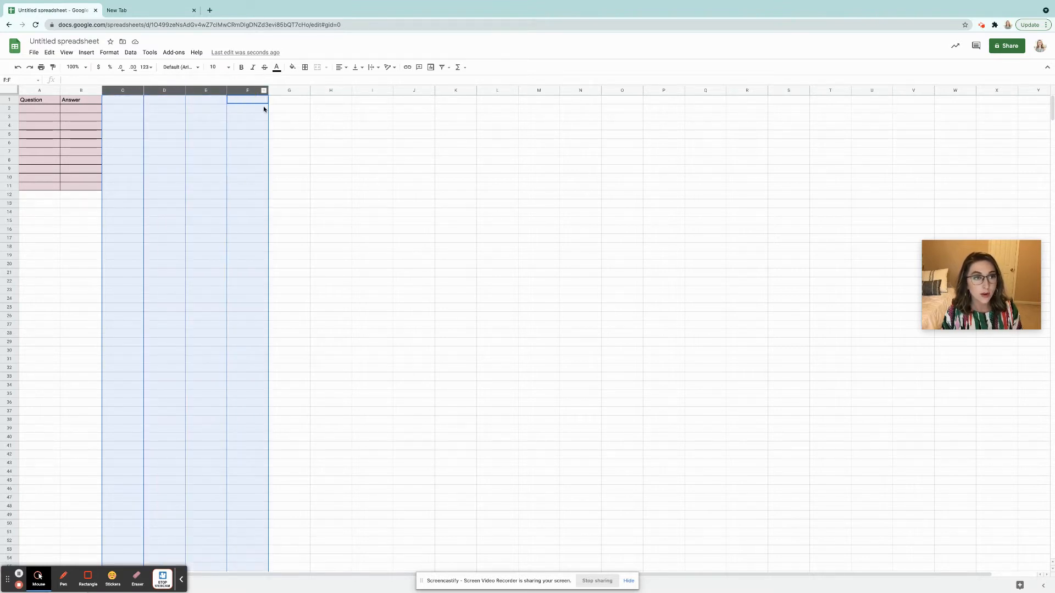
pyautogui.keyDown('ctrl'); pyautogui.click(288, 91); pyautogui.keyUp('ctrl')
pyautogui.keyDown('ctrl'); pyautogui.click(332, 91); pyautogui.keyUp('ctrl')
pyautogui.keyDown('ctrl'); pyautogui.click(374, 91); pyautogui.keyUp('ctrl')
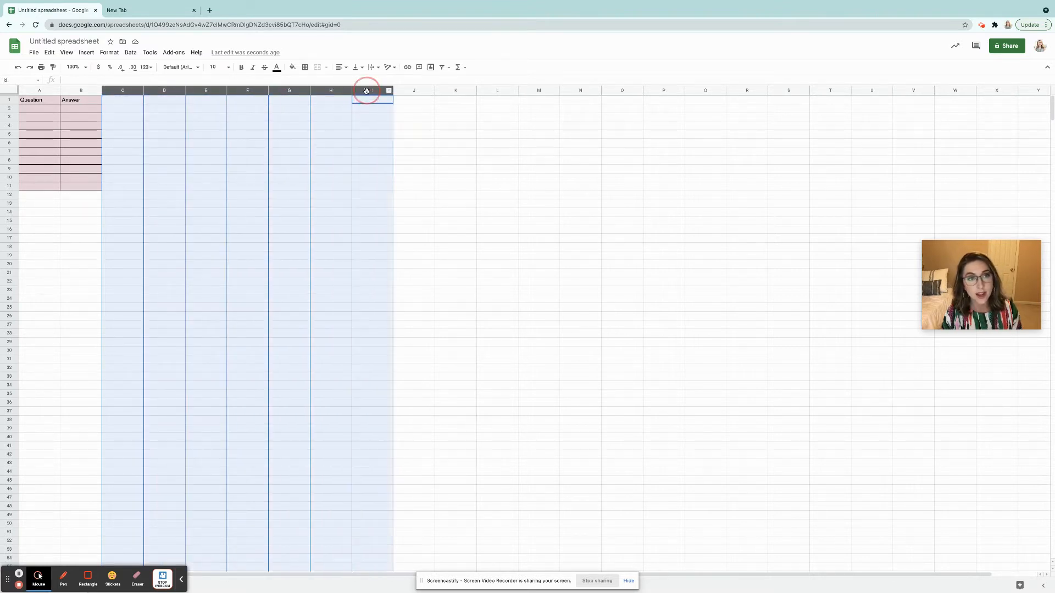
pyautogui.keyDown('ctrl'); pyautogui.click(412, 91); pyautogui.keyUp('ctrl')
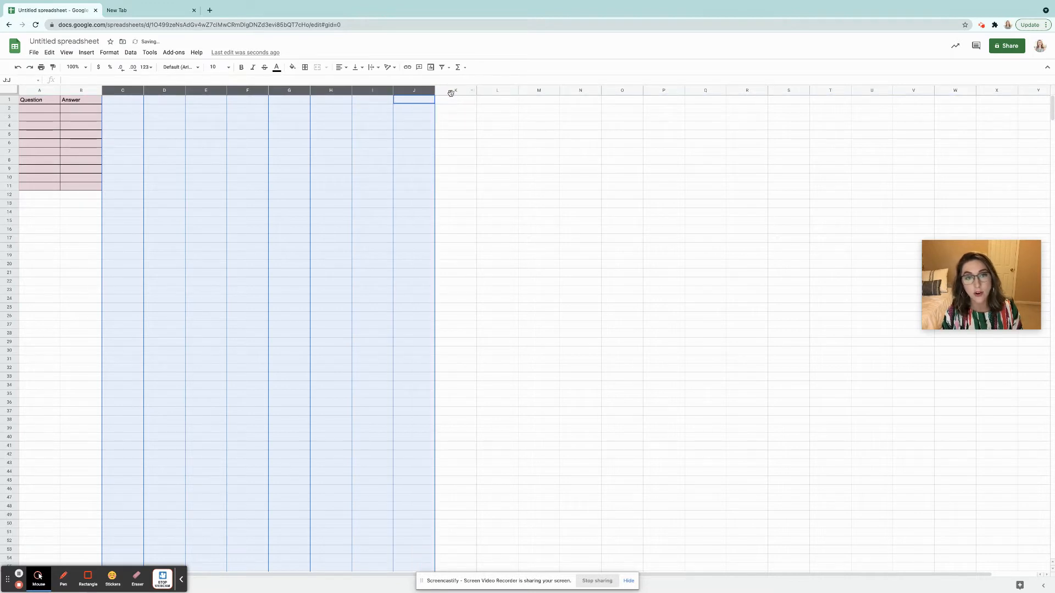
pyautogui.keyDown('ctrl'); pyautogui.click(456, 92); pyautogui.keyUp('ctrl')
pyautogui.keyDown('ctrl'); pyautogui.click(497, 91); pyautogui.keyUp('ctrl')
pyautogui.keyDown('ctrl'); pyautogui.click(538, 91); pyautogui.keyUp('ctrl')
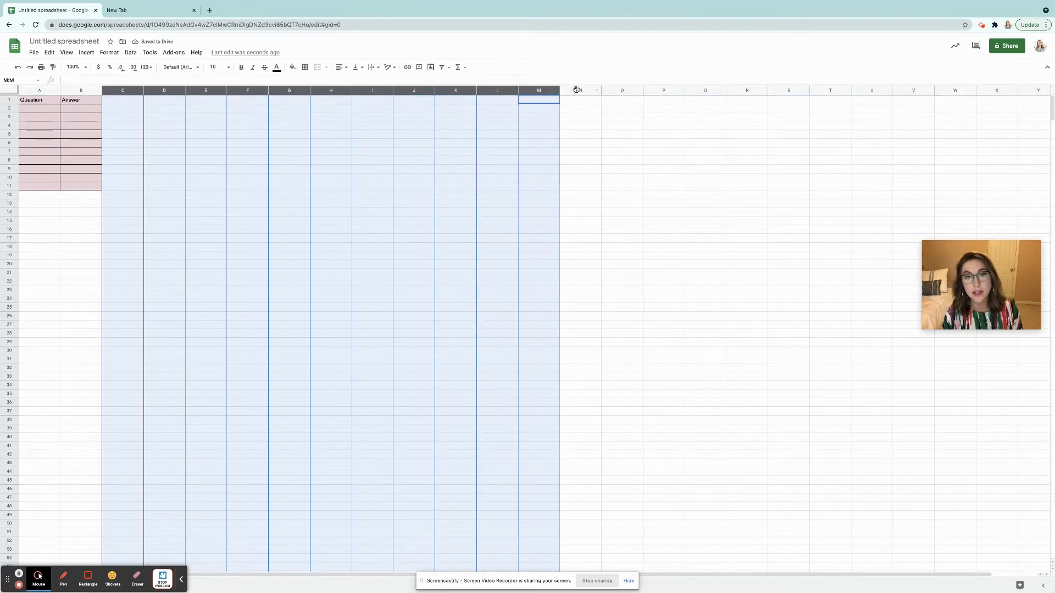
pyautogui.keyDown('ctrl'); pyautogui.click(580, 91); pyautogui.keyUp('ctrl')
pyautogui.keyDown('ctrl'); pyautogui.click(620, 91); pyautogui.keyUp('ctrl')
pyautogui.keyDown('ctrl'); pyautogui.click(663, 92); pyautogui.keyUp('ctrl')
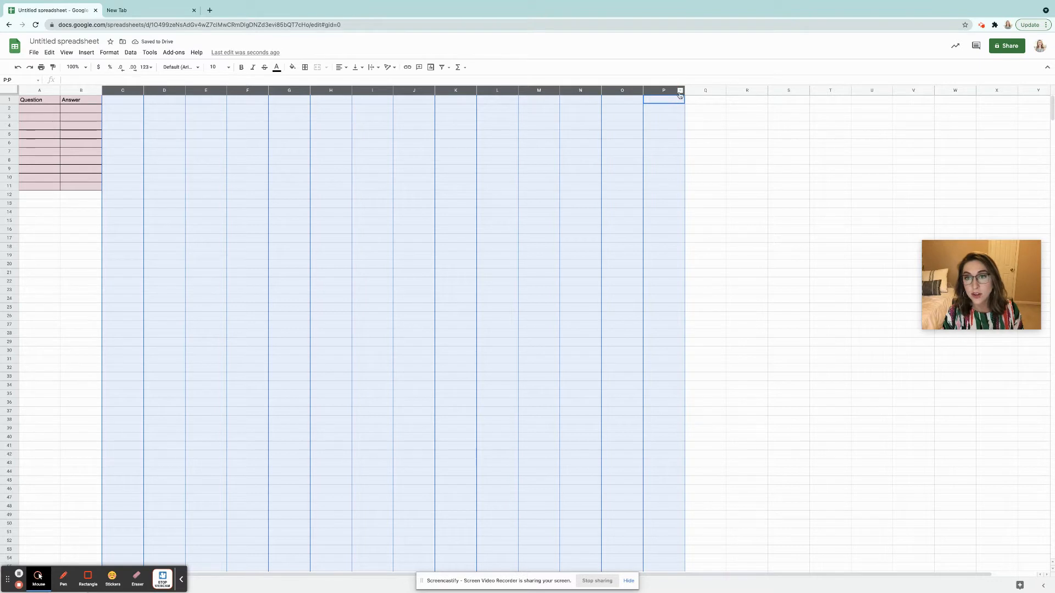
pyautogui.keyDown('ctrl'); pyautogui.click(695, 91); pyautogui.keyUp('ctrl')
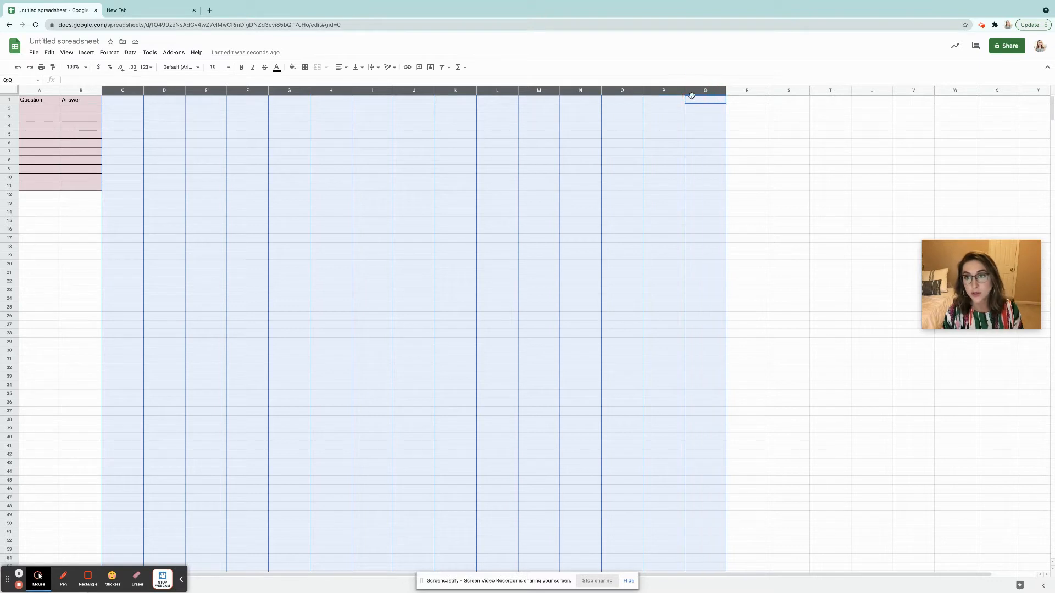
pyautogui.keyDown('ctrl'); pyautogui.click(755, 92); pyautogui.keyUp('ctrl')
pyautogui.keyDown('ctrl'); pyautogui.click(788, 91); pyautogui.keyUp('ctrl')
pyautogui.keyDown('ctrl'); pyautogui.click(829, 91); pyautogui.keyUp('ctrl')
pyautogui.keyDown('ctrl'); pyautogui.click(871, 91); pyautogui.keyUp('ctrl')
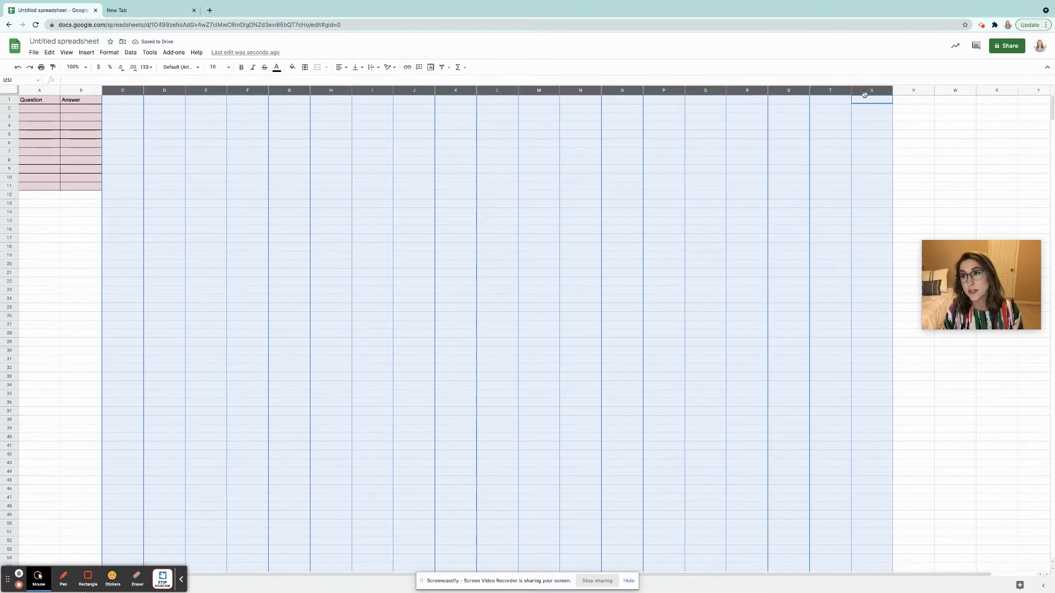
pyautogui.keyDown('ctrl'); pyautogui.click(915, 92); pyautogui.keyUp('ctrl')
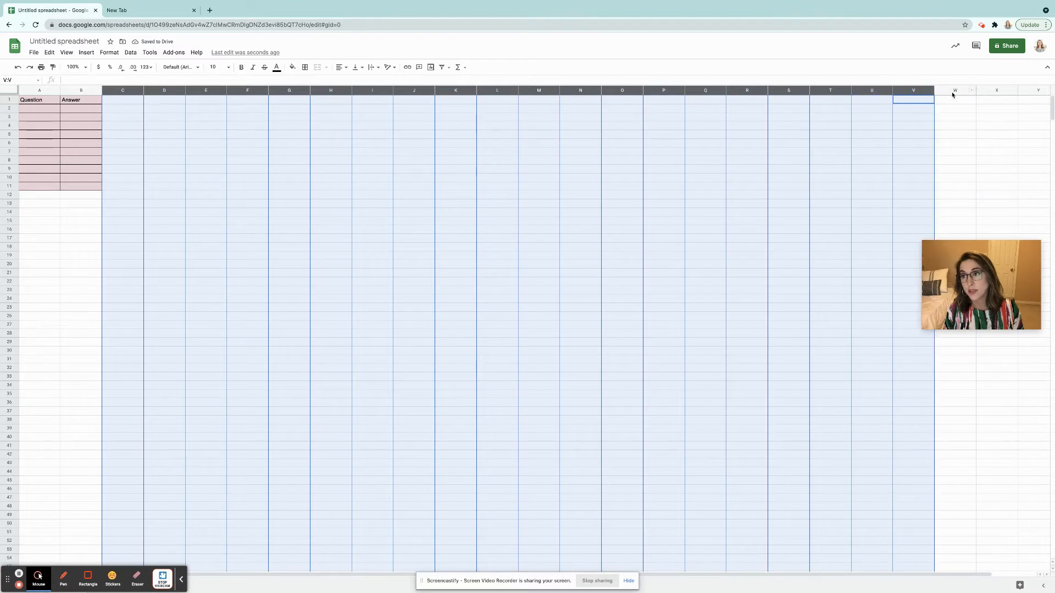
pyautogui.keyDown('ctrl'); pyautogui.click(967, 92); pyautogui.keyUp('ctrl')
pyautogui.keyDown('ctrl'); pyautogui.click(997, 92); pyautogui.keyUp('ctrl')
pyautogui.keyDown('ctrl'); pyautogui.click(1032, 91); pyautogui.keyUp('ctrl')
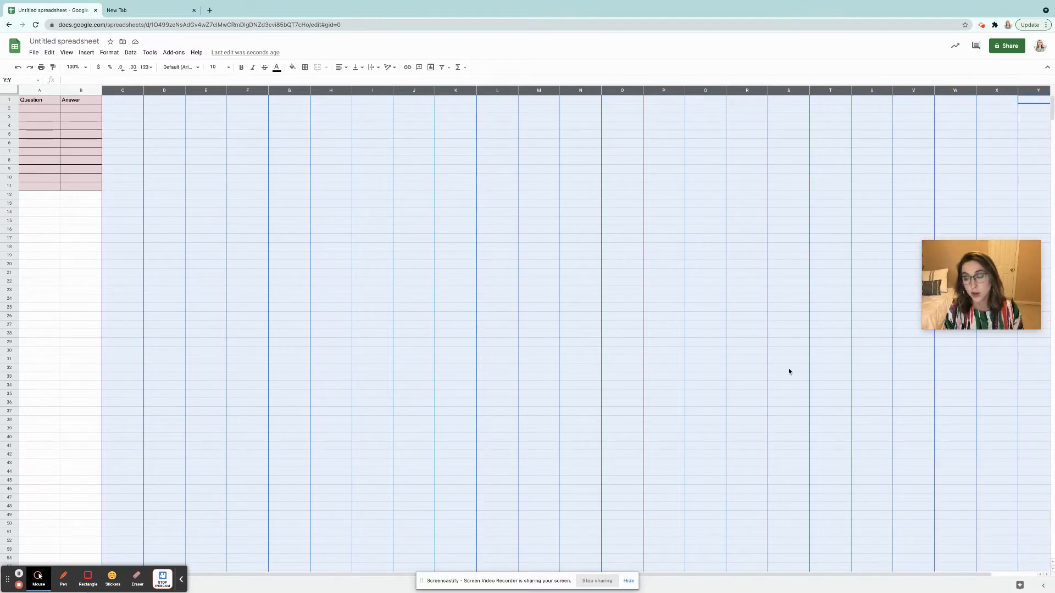
pyautogui.moveTo(676, 574); pyautogui.dragTo(753, 570)
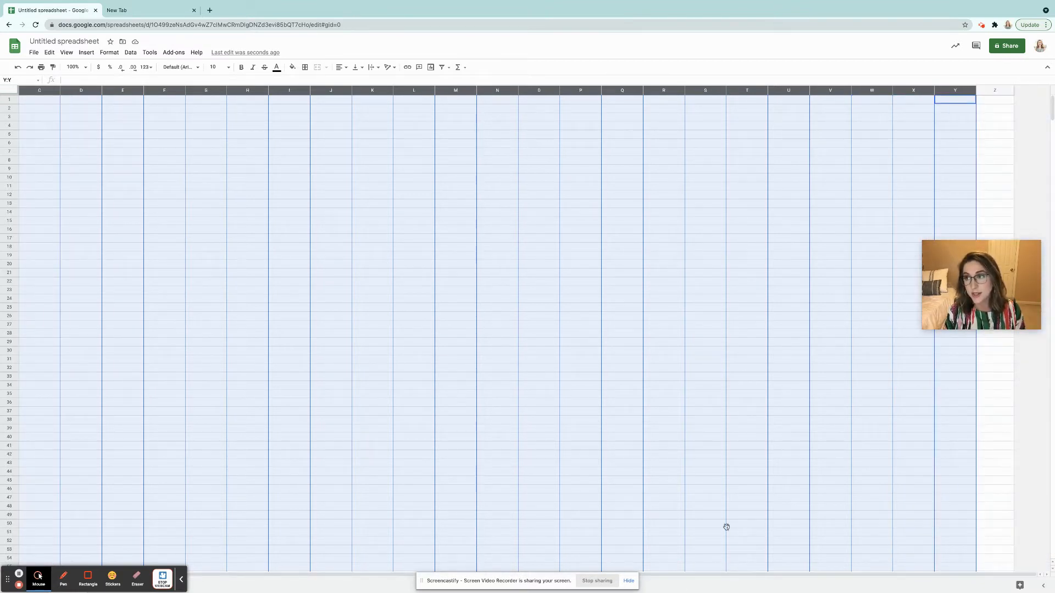
pyautogui.keyDown('ctrl'); pyautogui.click(981, 91); pyautogui.keyUp('ctrl')
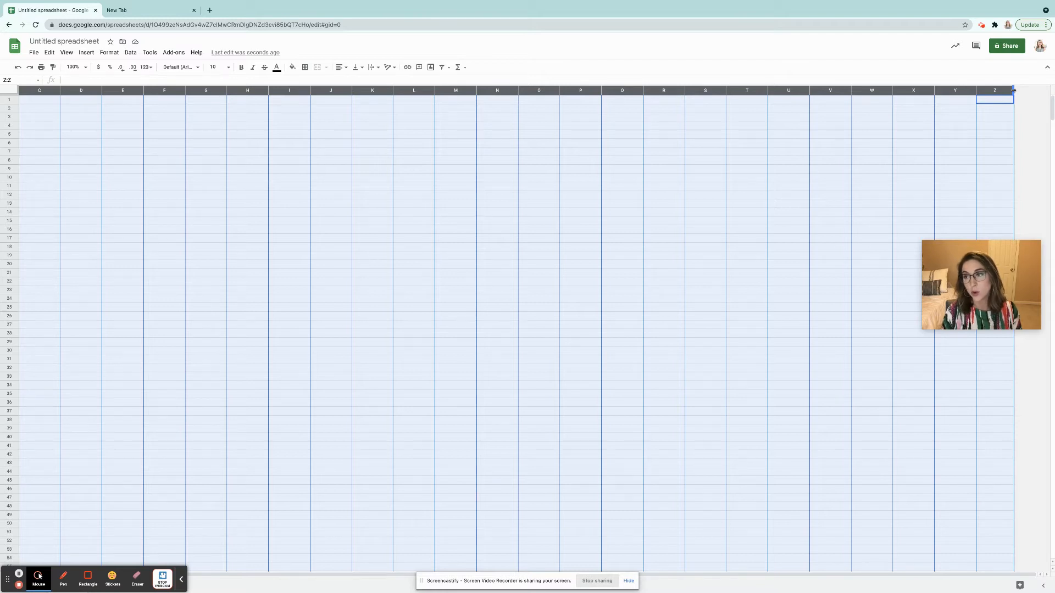
pyautogui.moveTo(1014, 90); pyautogui.dragTo(1001, 92)
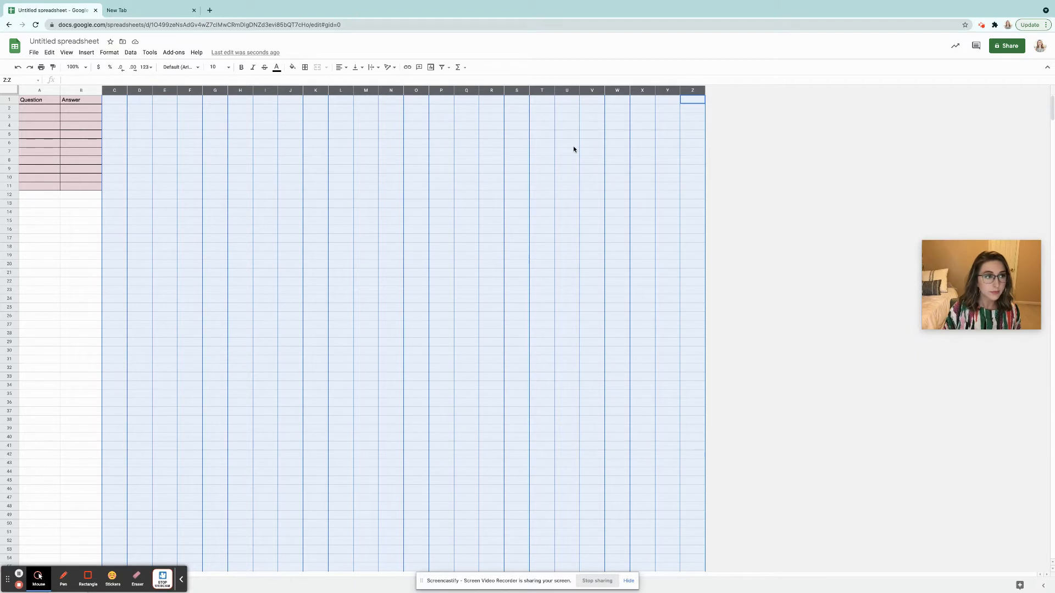
pyautogui.click(690, 151)
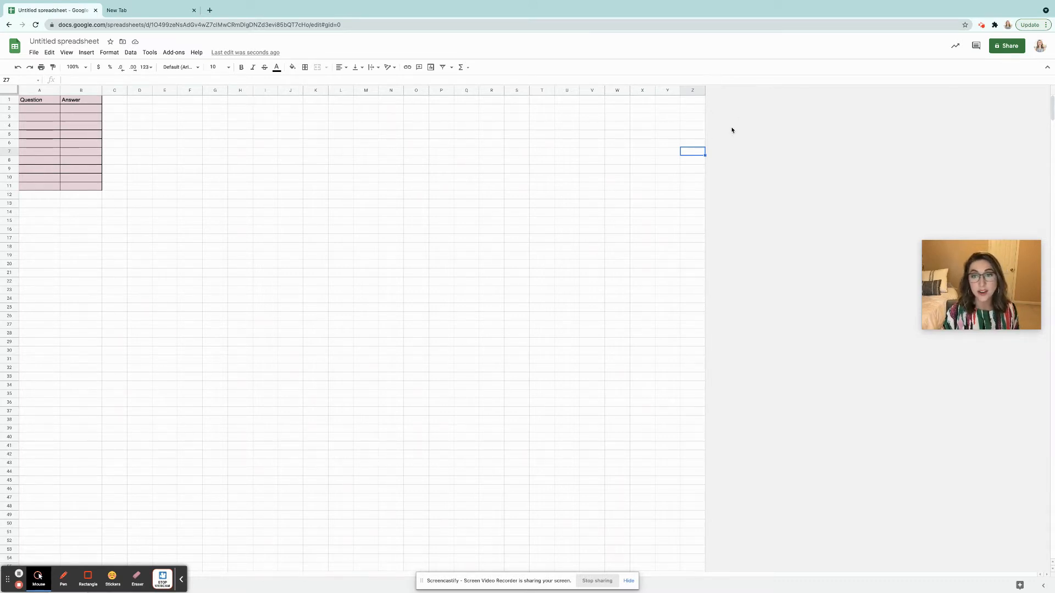
# Reduce the width of columns C through Z further, in several passes, until their cells are small and closer to square.
pyautogui.moveTo(705, 90); pyautogui.dragTo(125, 123)
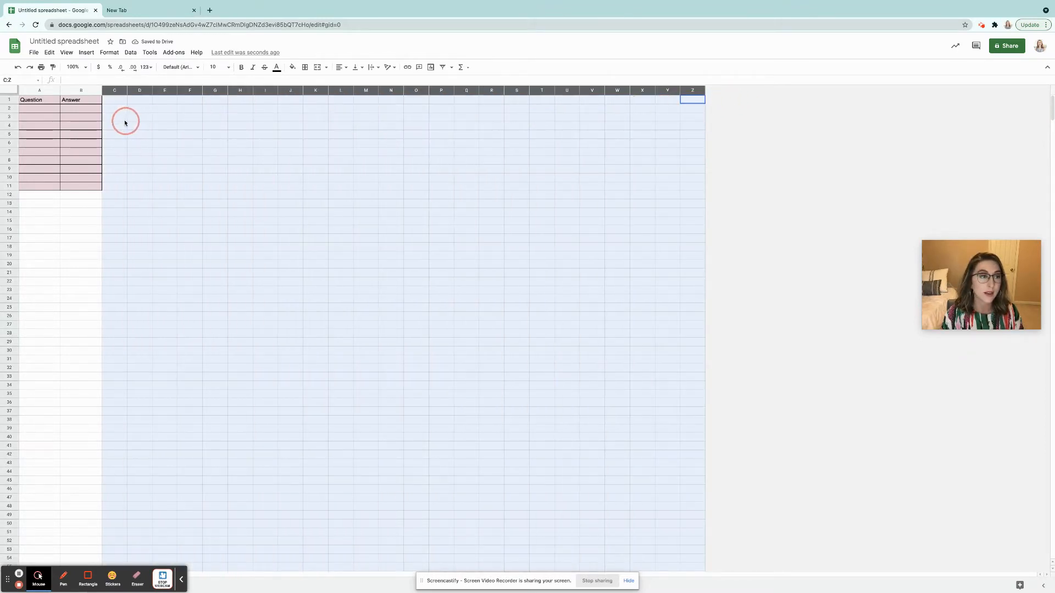
pyautogui.moveTo(705, 90); pyautogui.dragTo(700, 91)
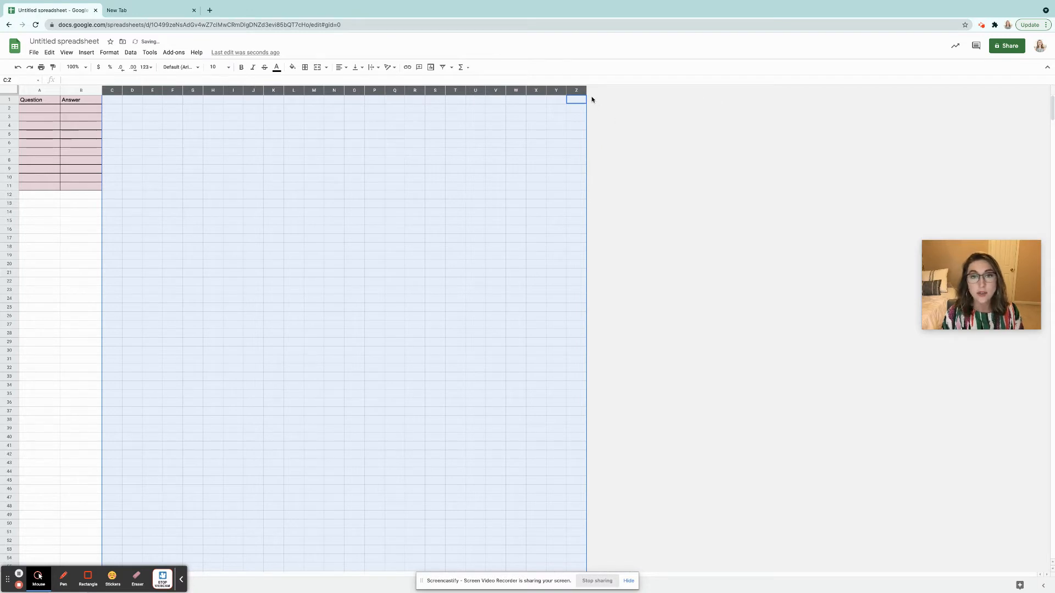
pyautogui.moveTo(585, 92); pyautogui.dragTo(517, 92)
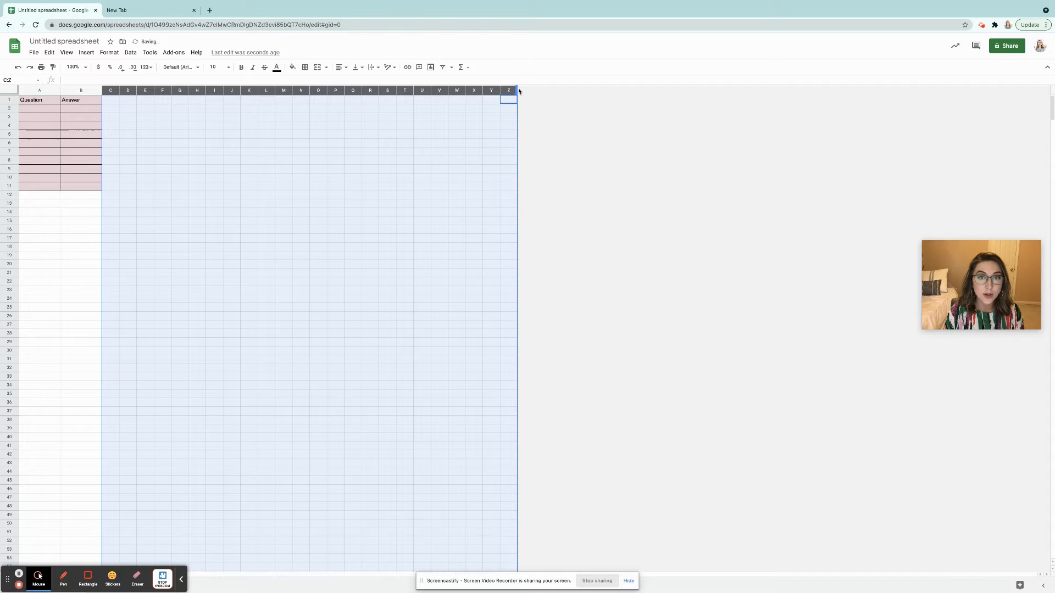
pyautogui.moveTo(516, 90); pyautogui.dragTo(515, 91)
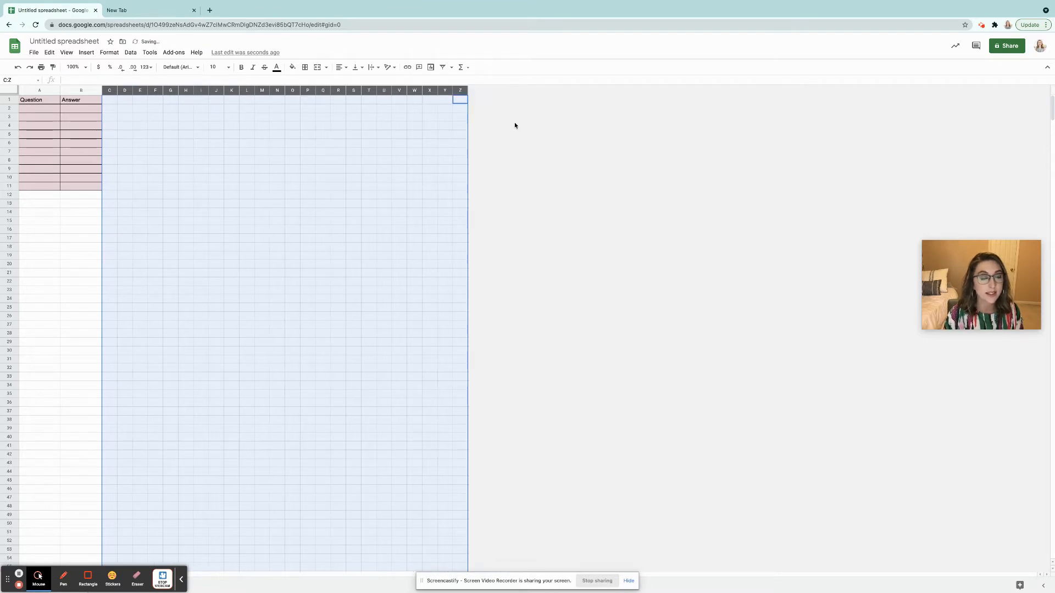
pyautogui.click(531, 132)
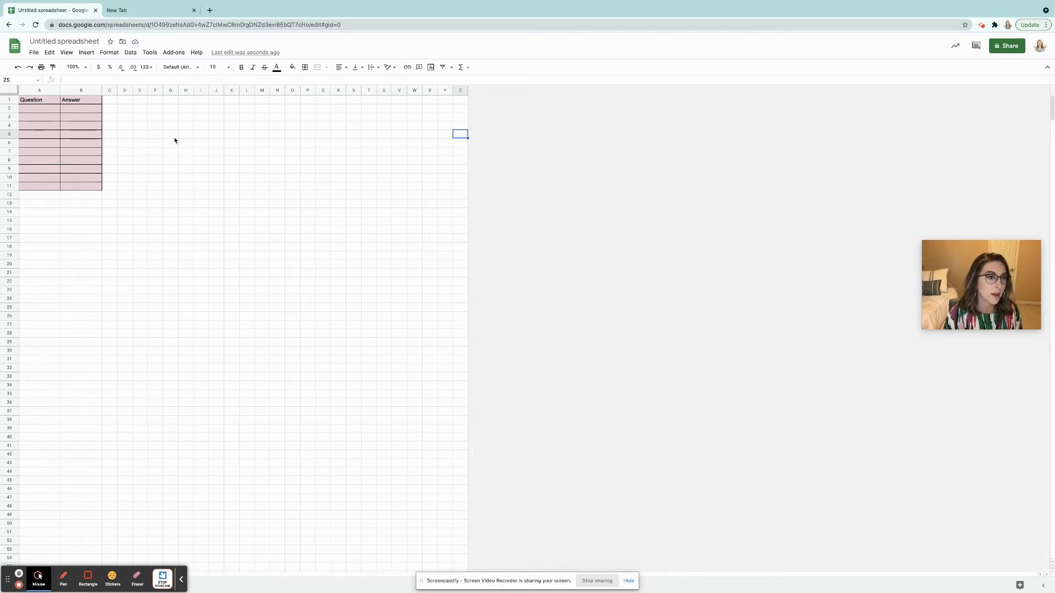
# Fill the vertical cell range G5:G26 with bright magenta.
pyautogui.moveTo(174, 136); pyautogui.dragTo(176, 317)
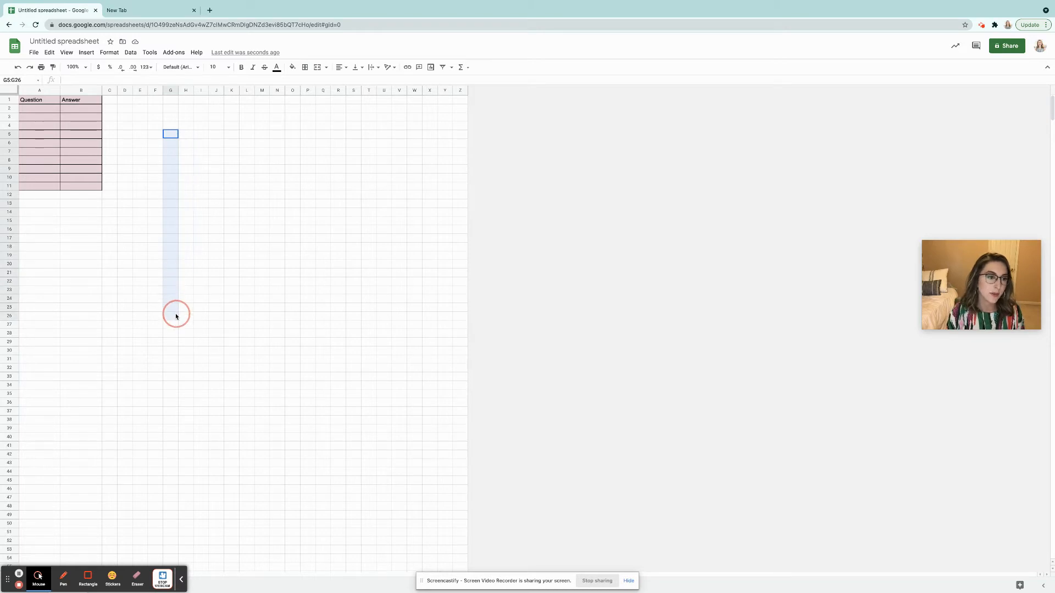
pyautogui.click(293, 67)
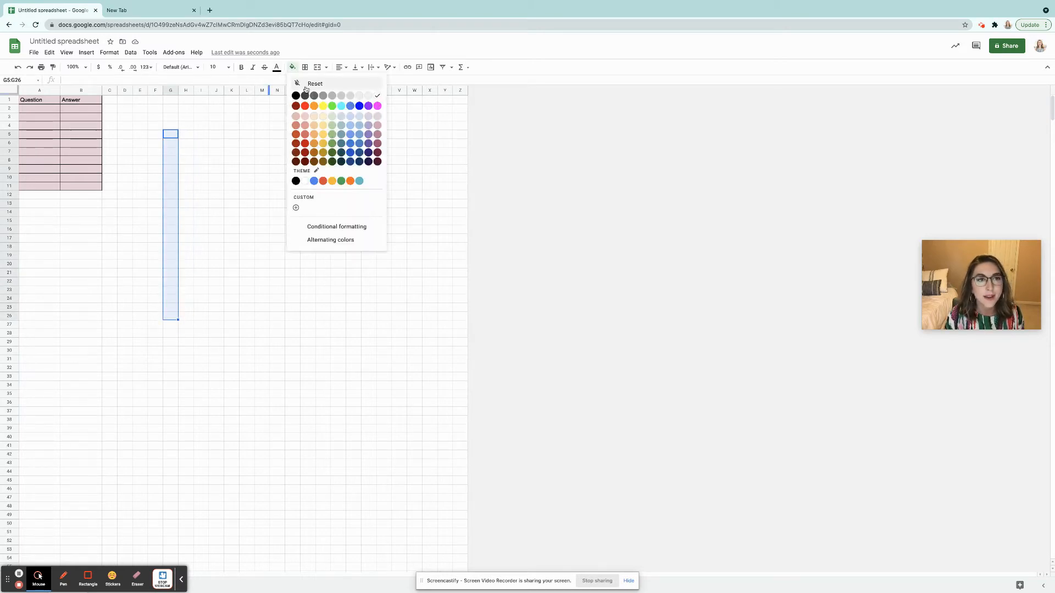
pyautogui.click(380, 109)
# Copy the magenta strip G5:G26 and paste it as a second vertical strip starting at K5.
pyautogui.moveTo(172, 134); pyautogui.dragTo(169, 311)
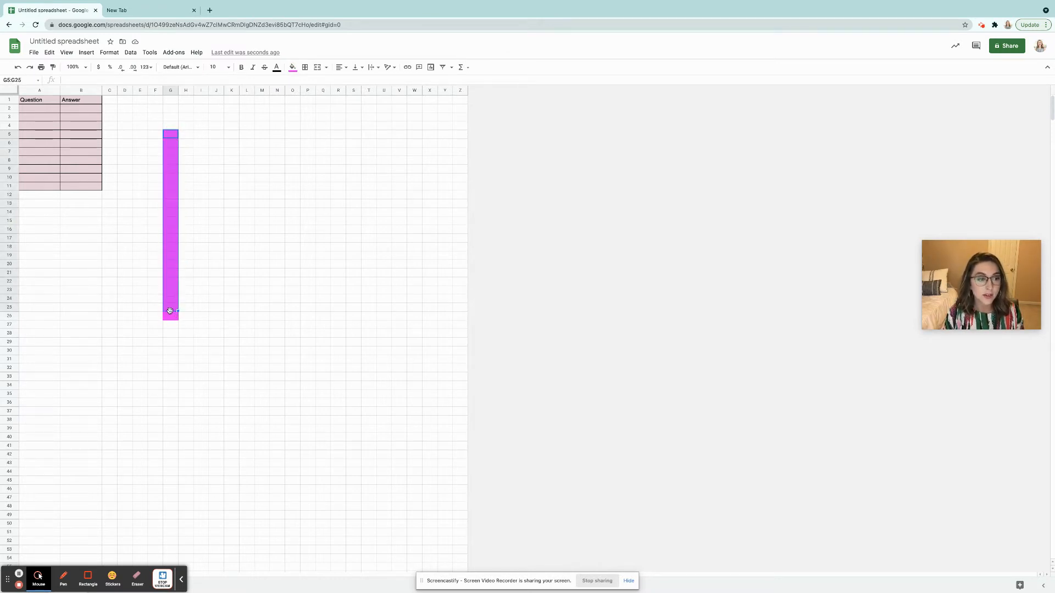
pyautogui.click(173, 317)
pyautogui.click(199, 316)
pyautogui.click(161, 317)
pyautogui.click(168, 318)
pyautogui.moveTo(169, 318); pyautogui.dragTo(170, 139)
pyautogui.hotkey('ctrl', 'c')
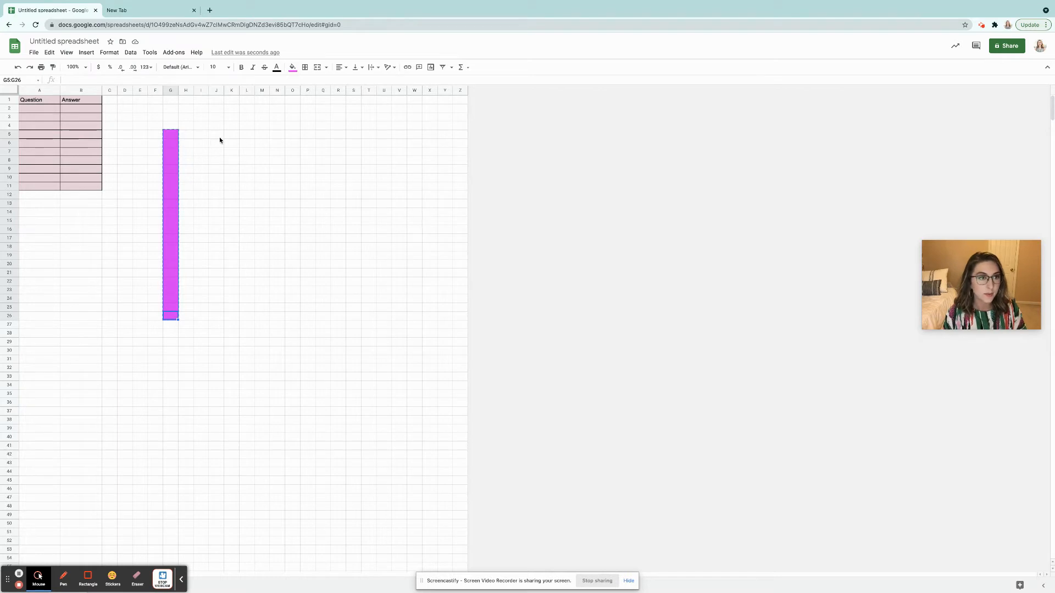
pyautogui.click(229, 135)
pyautogui.hotkey('ctrl', 'v')
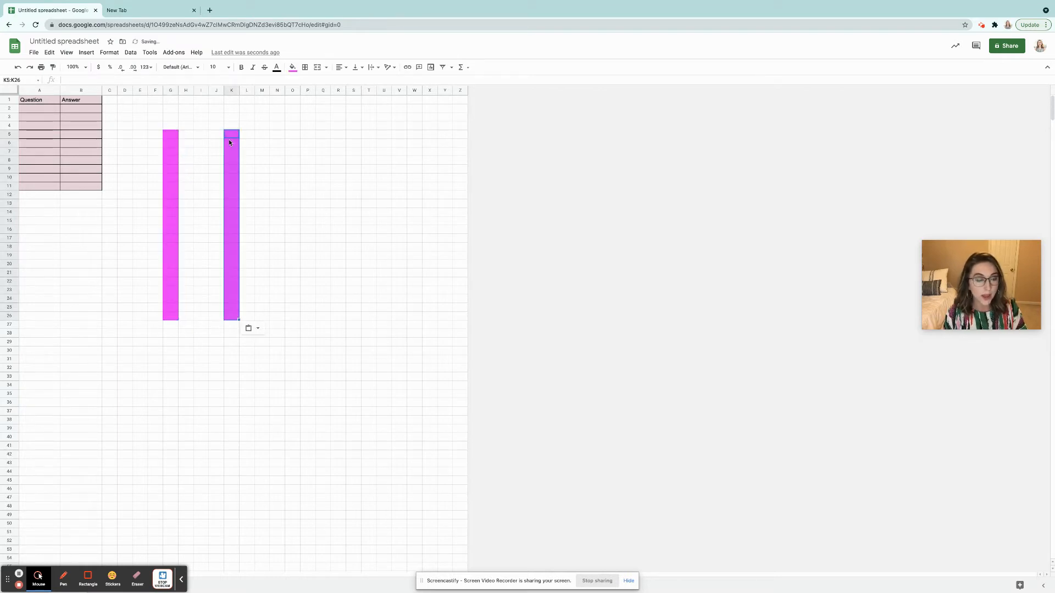
# Paste the copied magenta fill into H15, I15 and J15 to form the crossbar of the letter H.
pyautogui.click(186, 220)
pyautogui.hotkey('ctrl', 'v')
pyautogui.click(201, 221)
pyautogui.hotkey('ctrl', 'v')
pyautogui.click(217, 220)
pyautogui.hotkey('ctrl', 'v')
# Copy the magenta strip K5:K26 and paste it into P5:P26 to form the letter I.
pyautogui.moveTo(233, 138); pyautogui.dragTo(233, 318)
pyautogui.hotkey('ctrl', 'c')
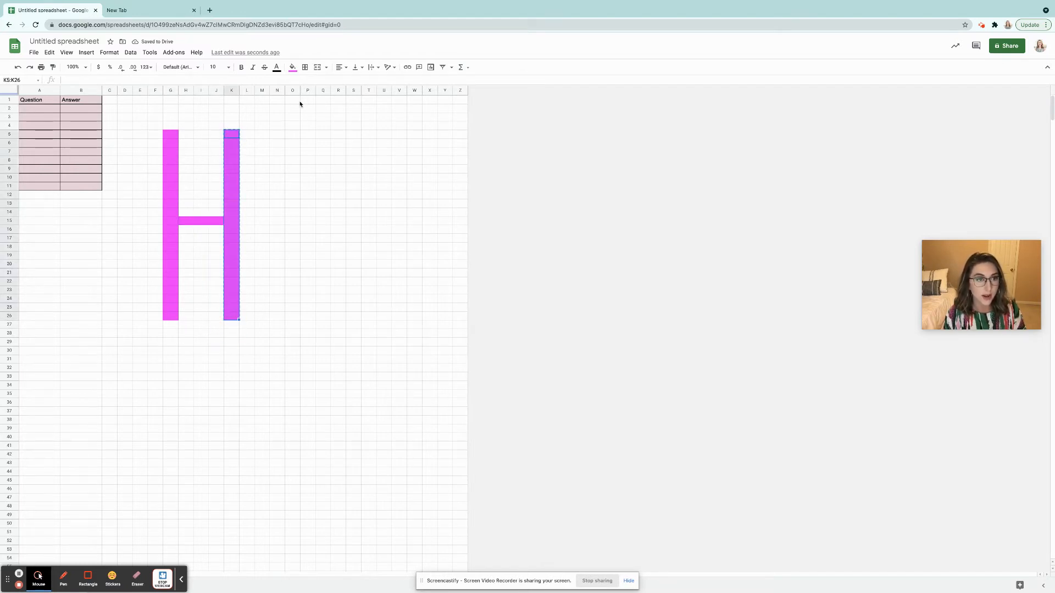
pyautogui.moveTo(308, 135); pyautogui.dragTo(309, 317)
pyautogui.hotkey('ctrl', 'v')
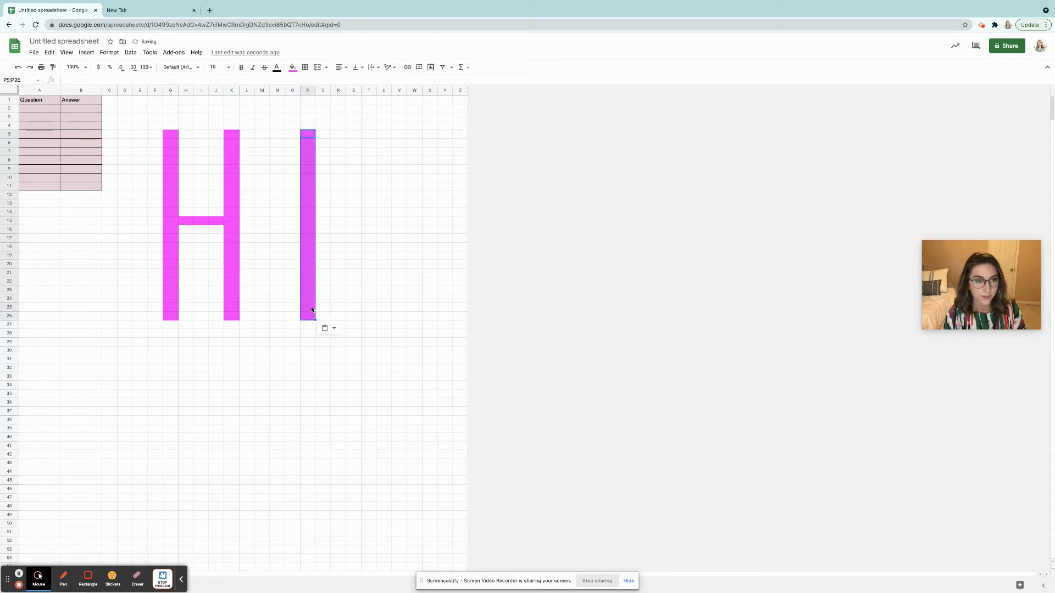
pyautogui.click(338, 307)
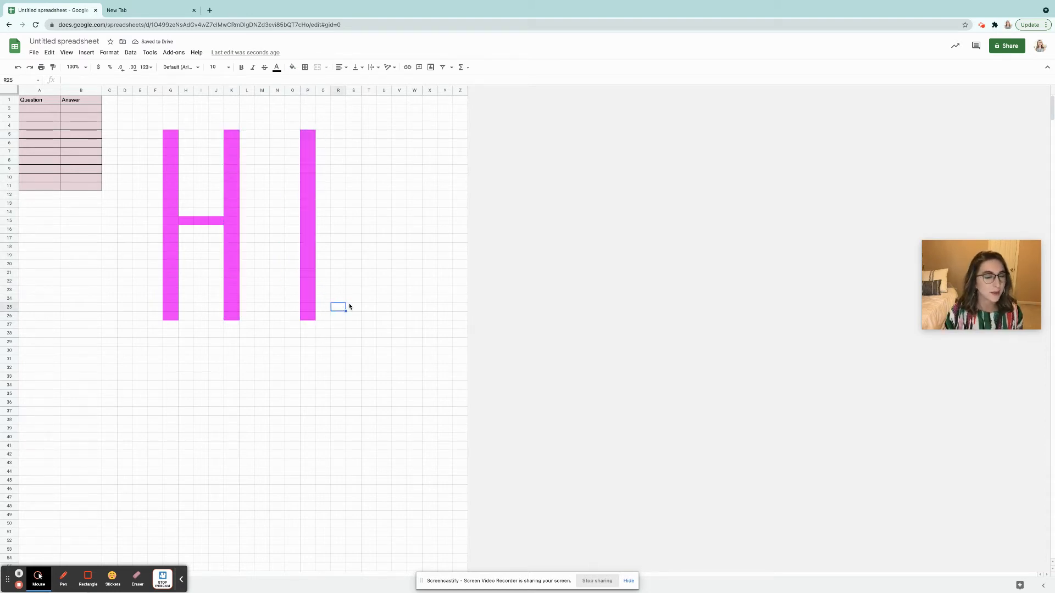
# Enter "What is the first letter of the alphabet?" in A2 with wrapped text and its answer "A" in B2.
pyautogui.click(56, 109)
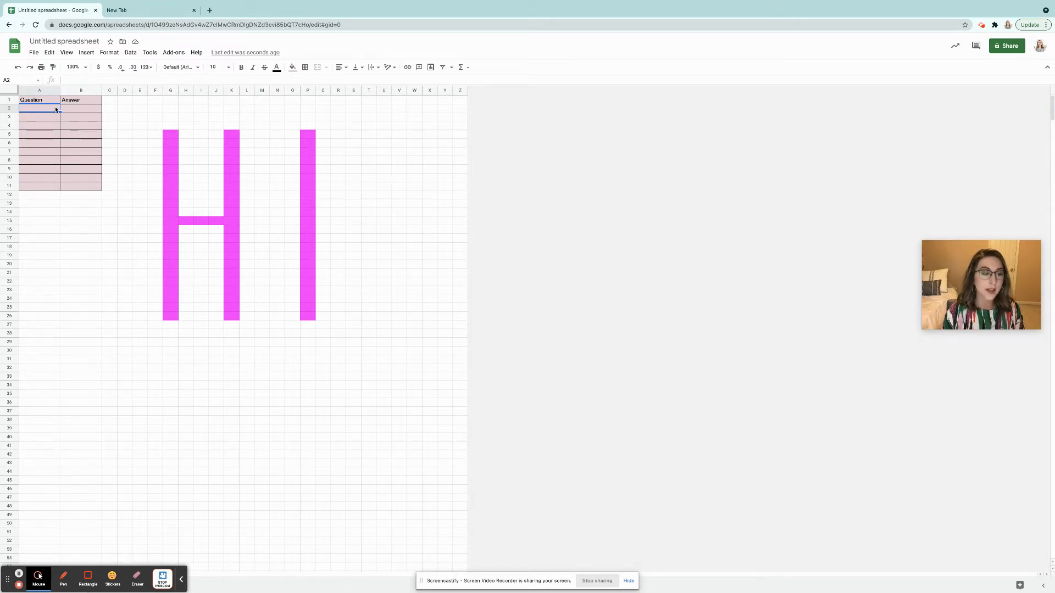
pyautogui.write('What is the fir')
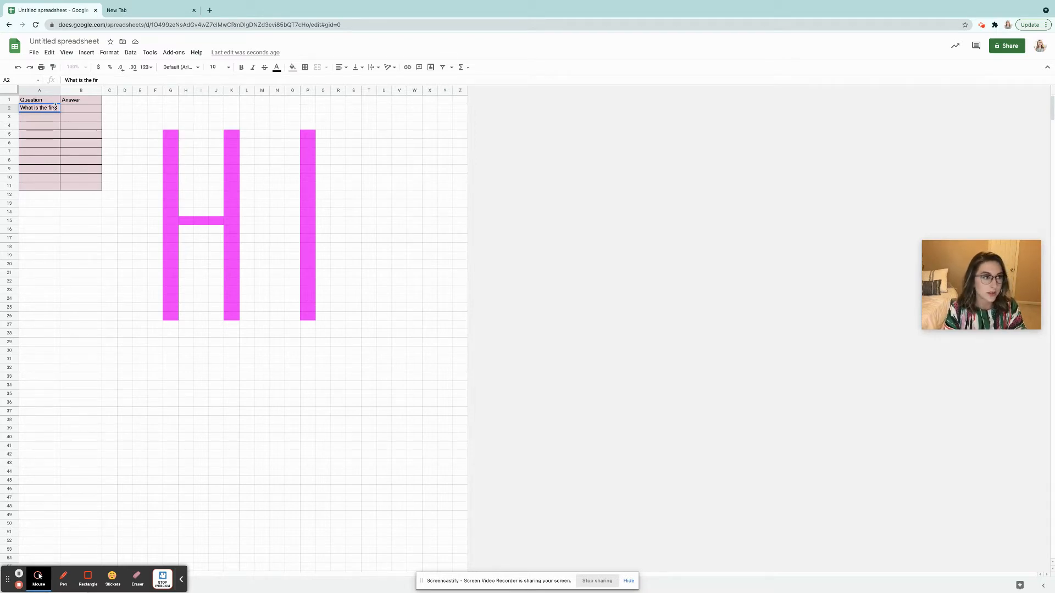
pyautogui.write('st letter of the a')
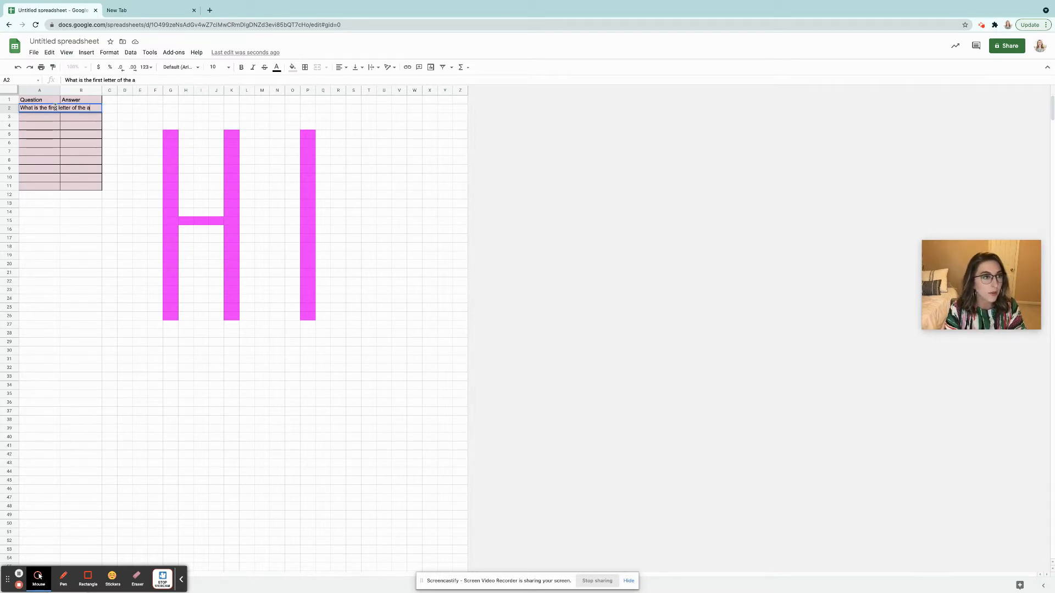
pyautogui.write('lphabet?')
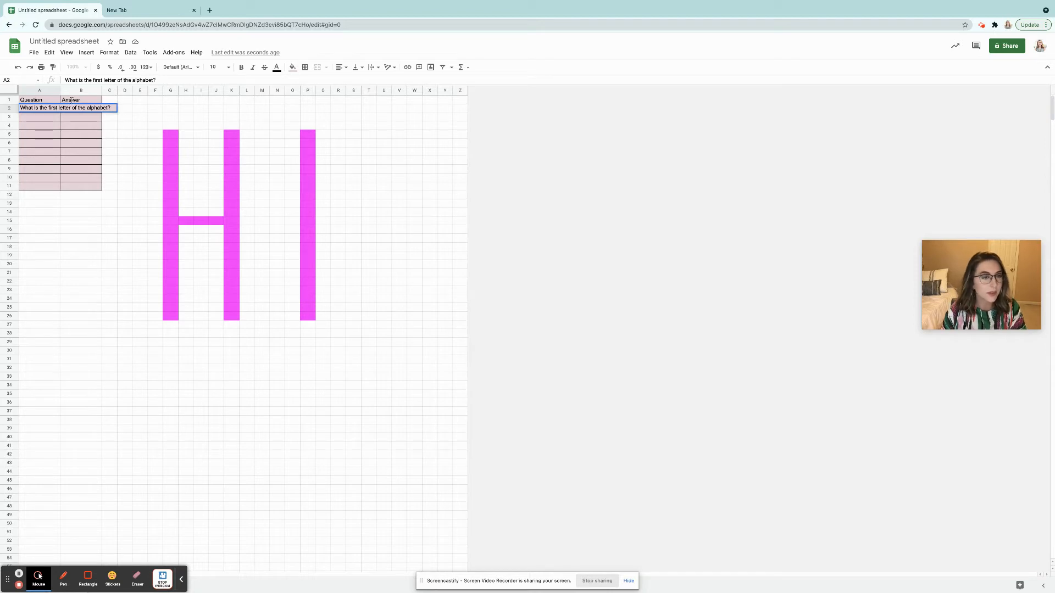
pyautogui.click(376, 67)
pyautogui.click(382, 79)
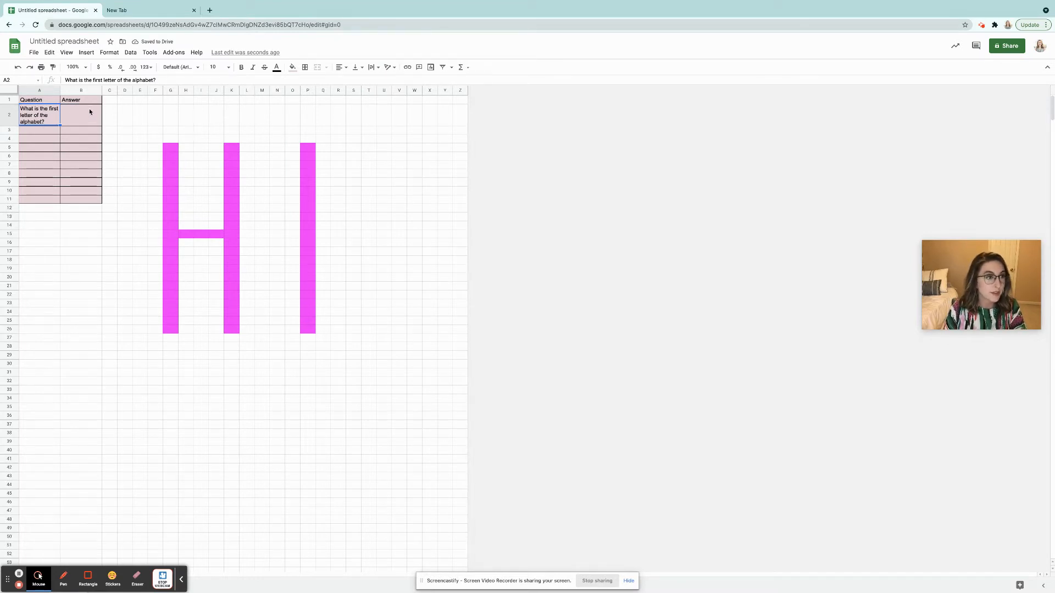
pyautogui.click(77, 117)
pyautogui.write('A')
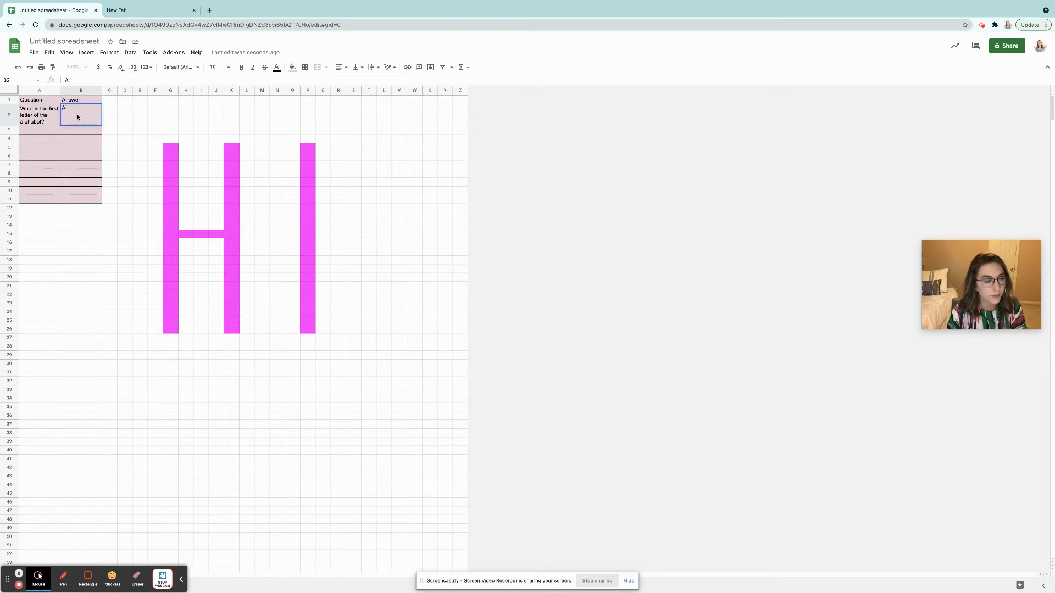
# Add the second question "What is 2+2?" in A3 and its answer 4 in B3.
pyautogui.click(42, 134)
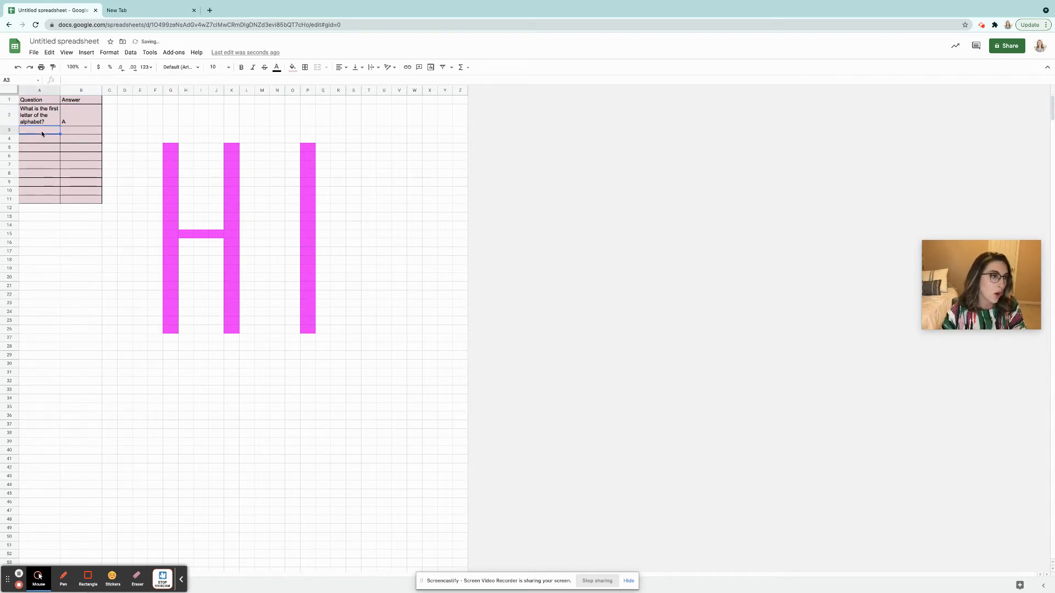
pyautogui.write('What is 2')
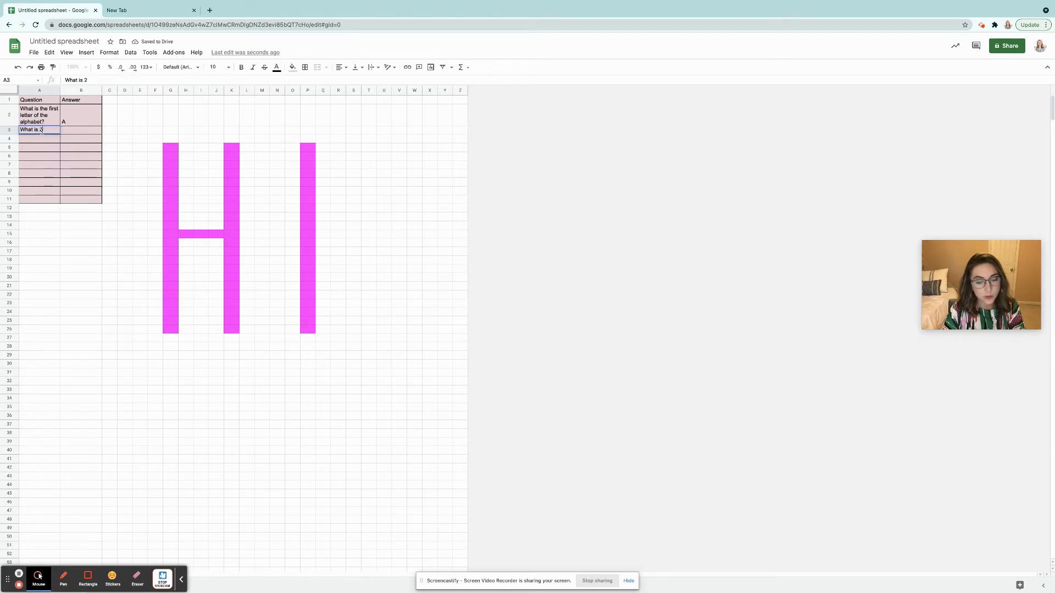
pyautogui.write('+2')
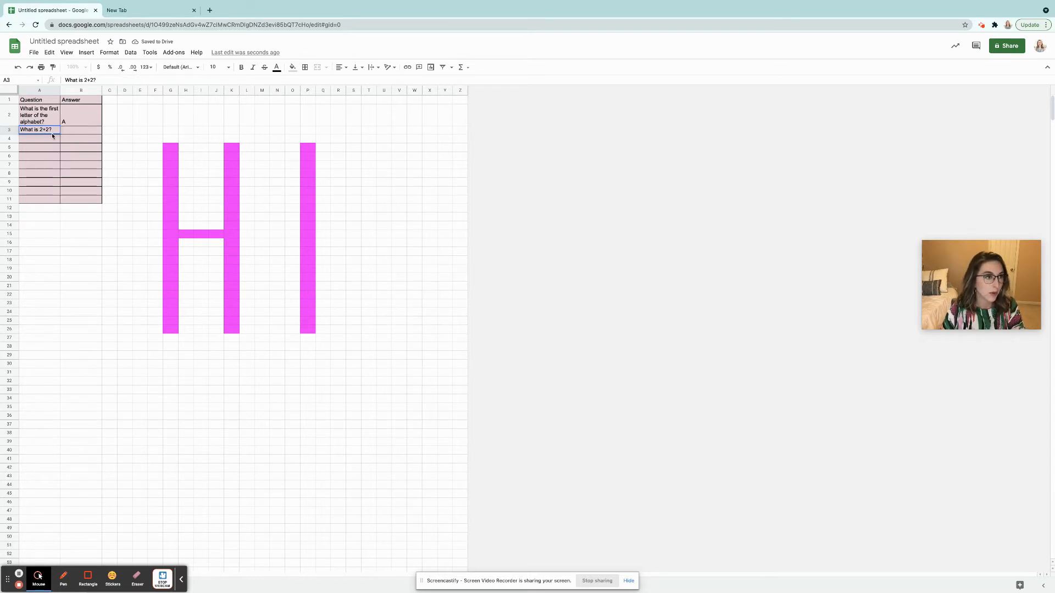
pyautogui.click(78, 132)
pyautogui.write('4')
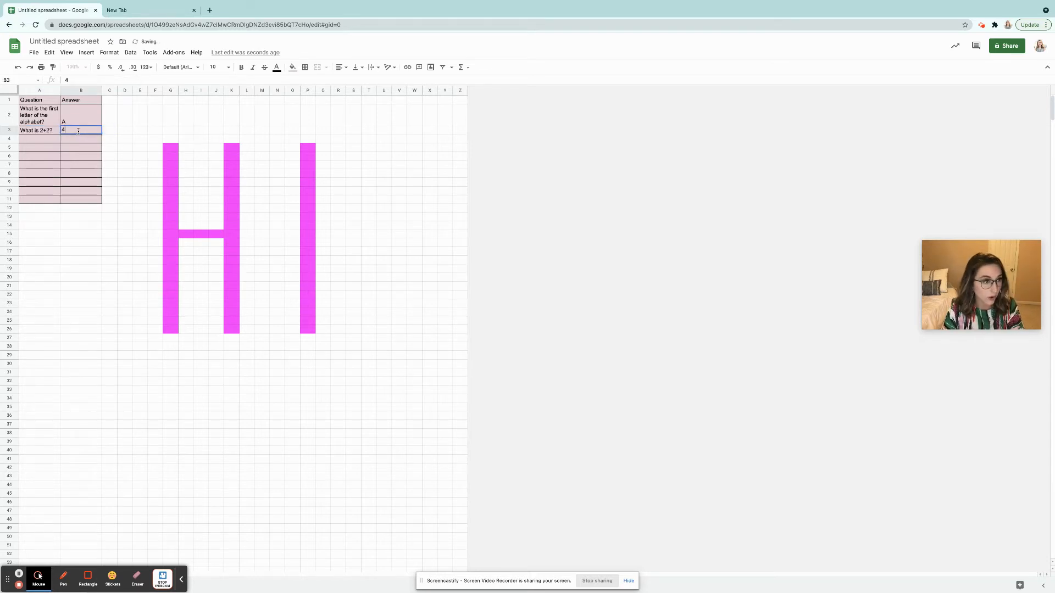
pyautogui.click(80, 146)
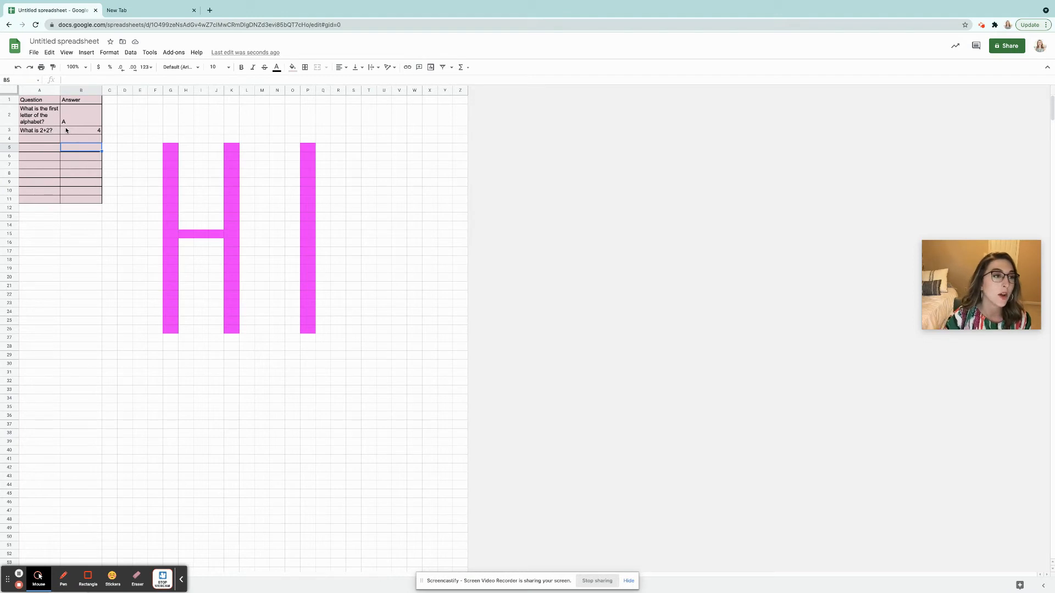
# Select all the cells of the letter H (G5:G26, K5:K26 and H15:J15) and start a conditional formatting rule for them.
pyautogui.click(138, 176)
pyautogui.moveTo(175, 147); pyautogui.dragTo(172, 329)
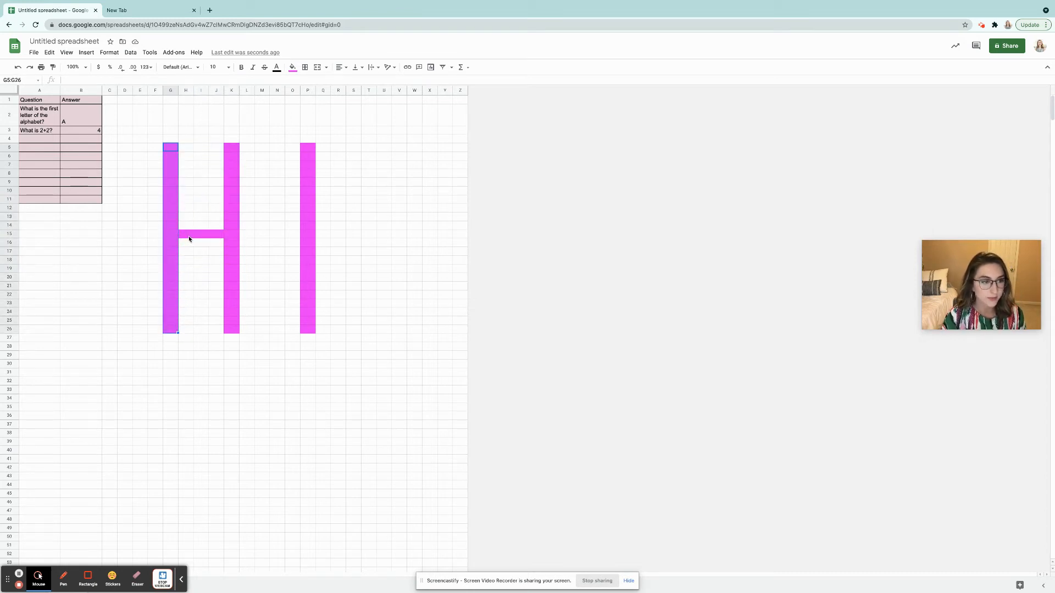
pyautogui.click(230, 153)
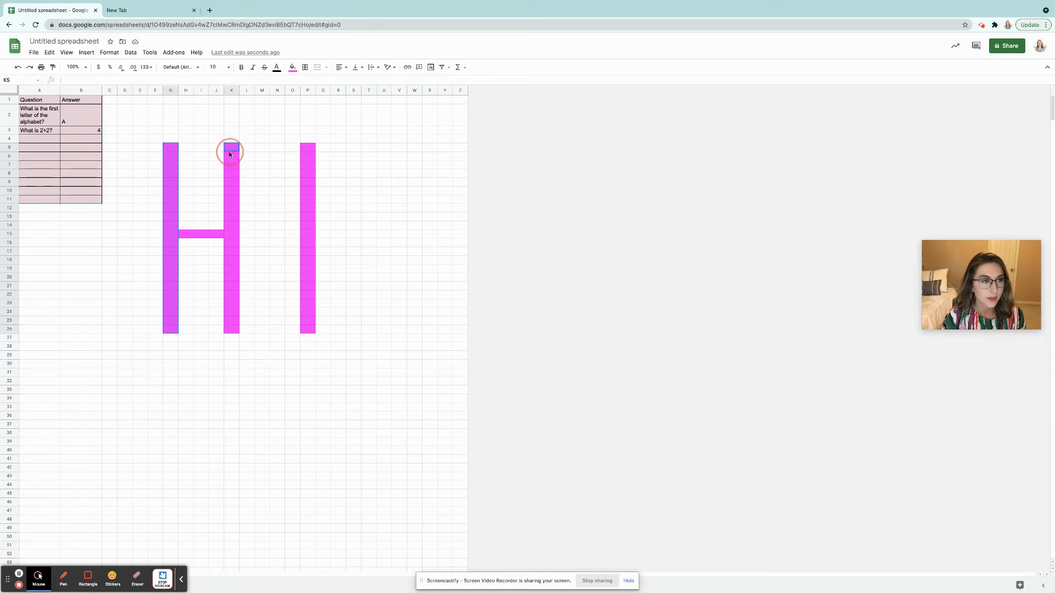
pyautogui.moveTo(230, 223); pyautogui.dragTo(236, 329)
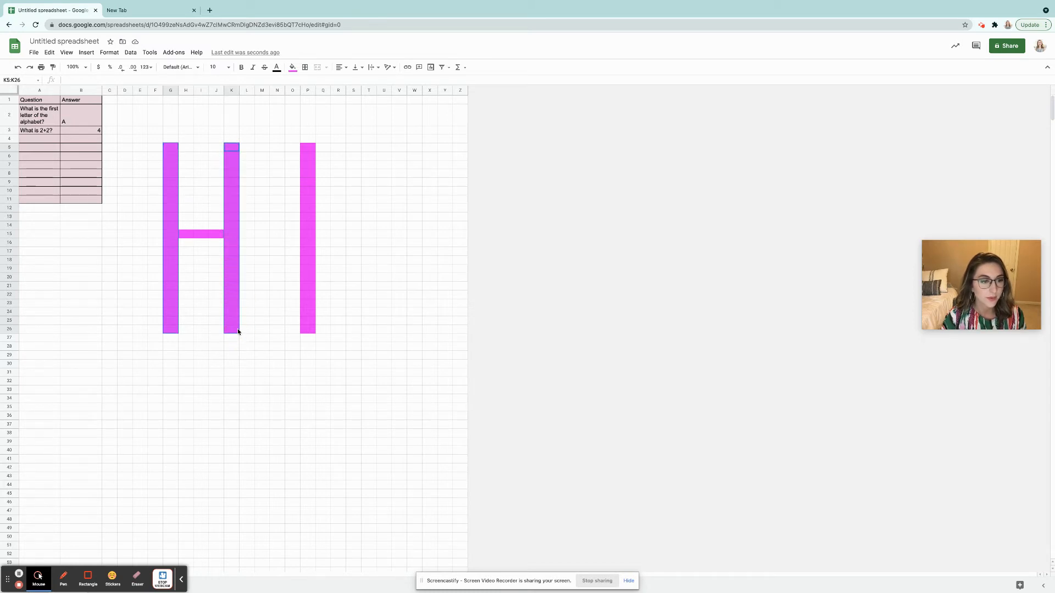
pyautogui.moveTo(188, 235); pyautogui.dragTo(216, 233)
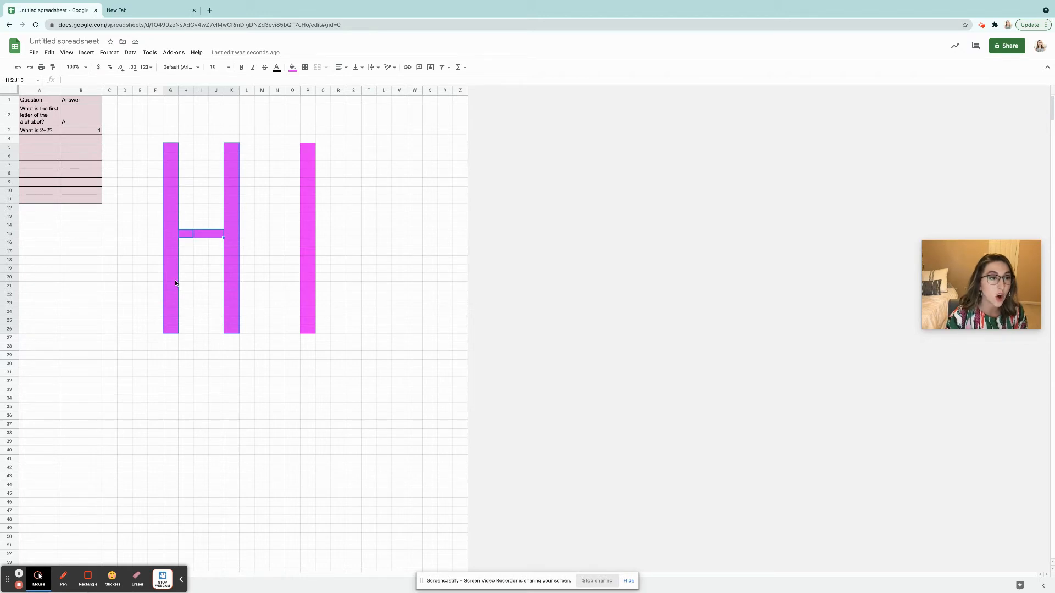
pyautogui.click(113, 54)
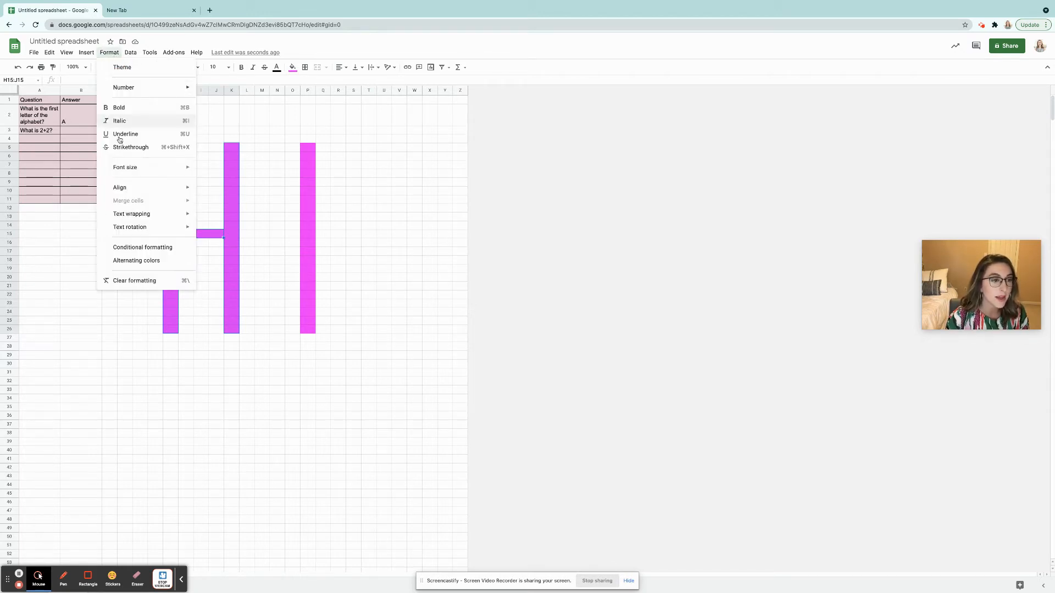
pyautogui.click(136, 250)
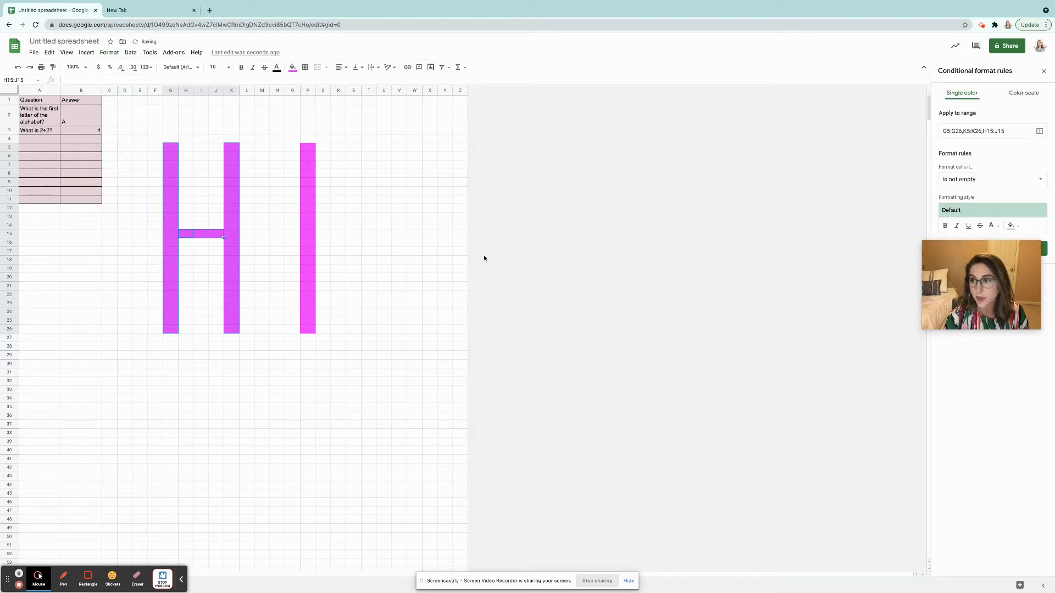
pyautogui.moveTo(967, 261); pyautogui.dragTo(841, 179)
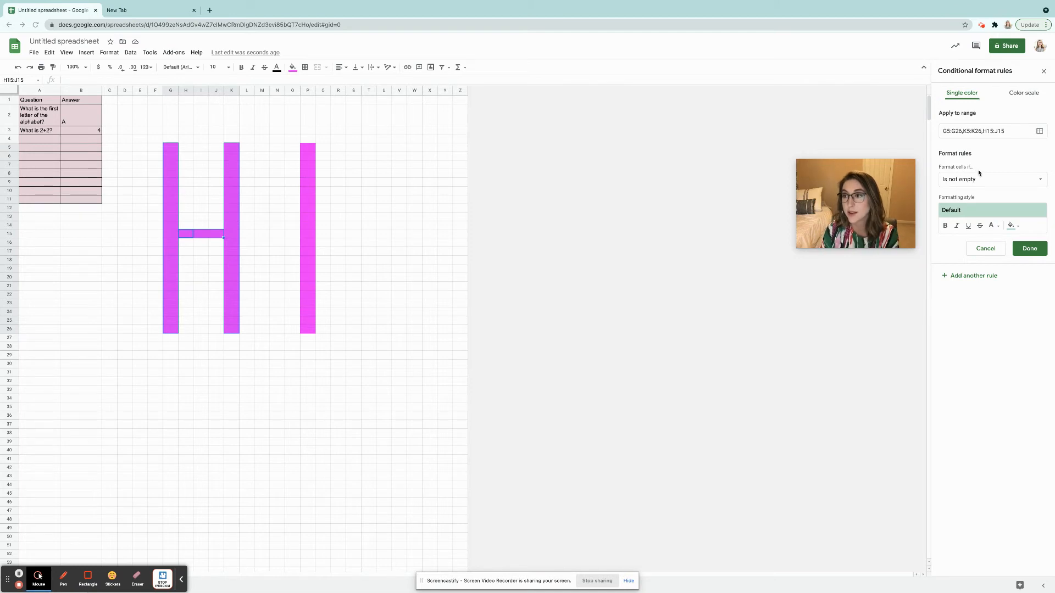
# Set the rule's condition to the custom formula =$B$2<>"A".
pyautogui.click(1021, 181)
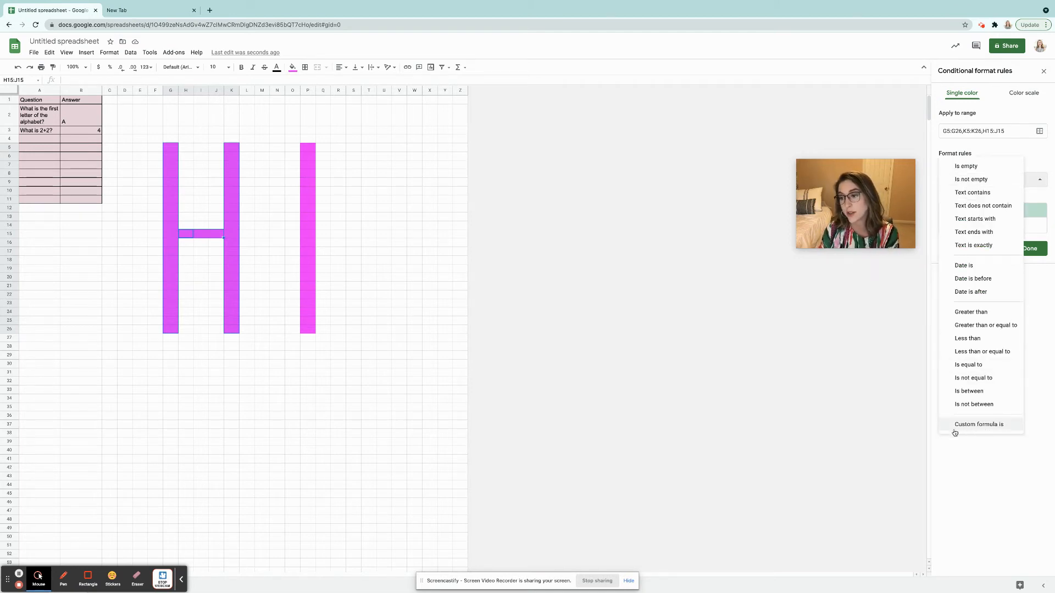
pyautogui.click(1002, 429)
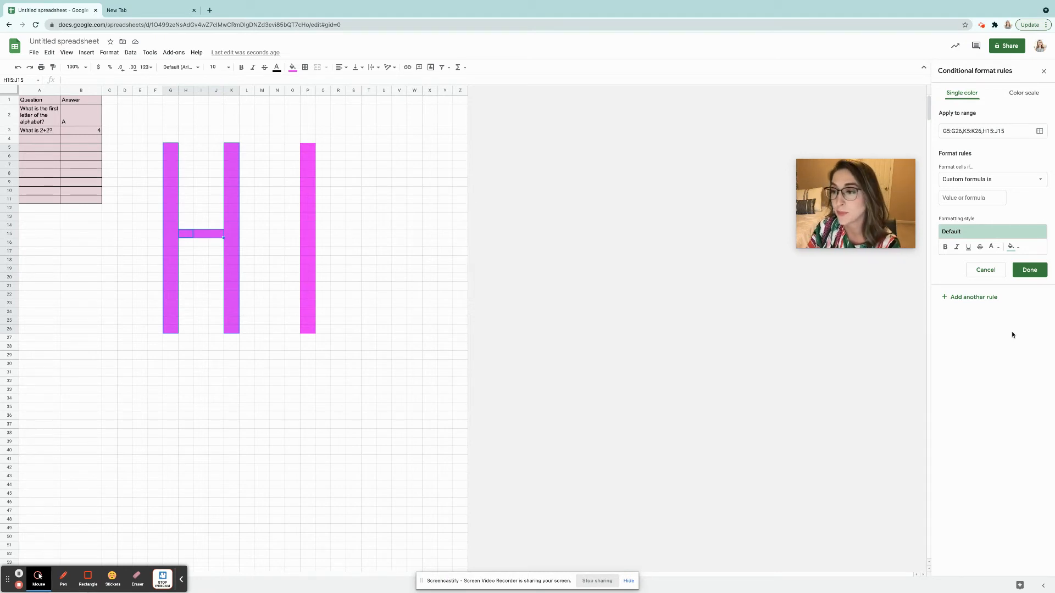
pyautogui.click(954, 198)
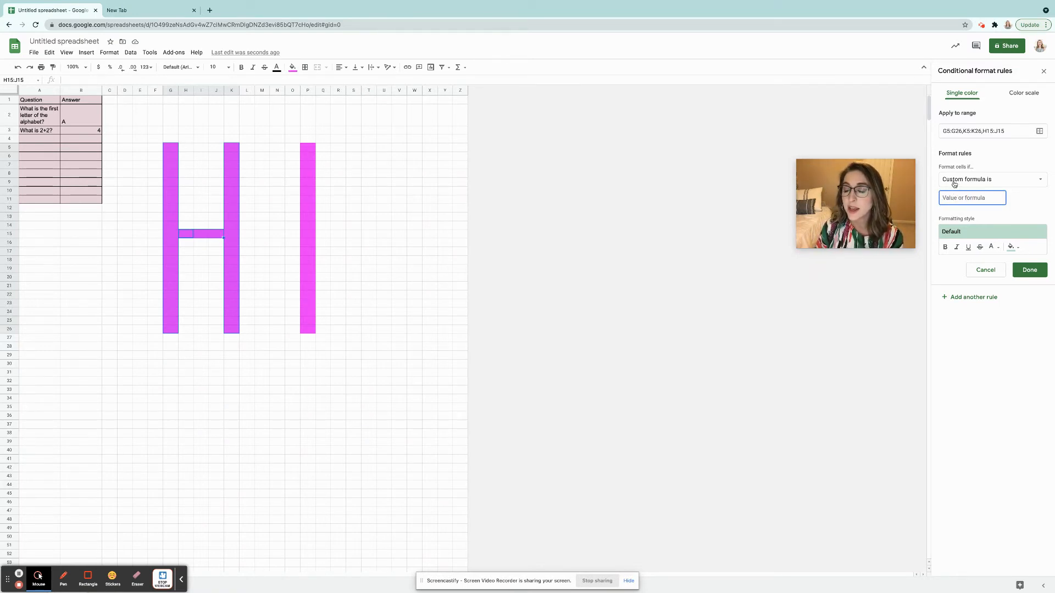
pyautogui.click(955, 182)
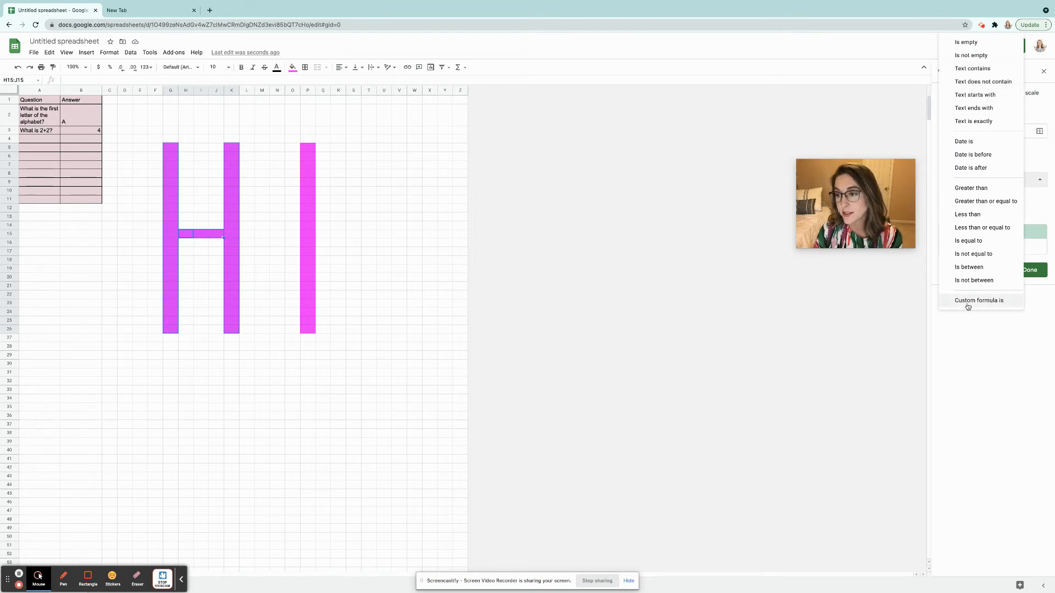
pyautogui.click(968, 302)
pyautogui.click(962, 196)
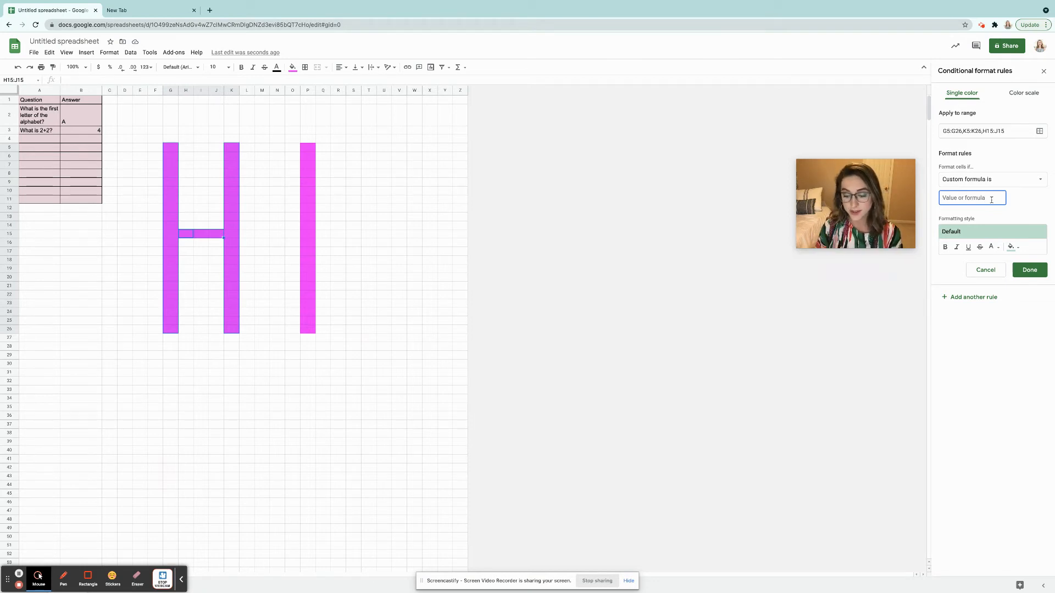
pyautogui.write('=$B$')
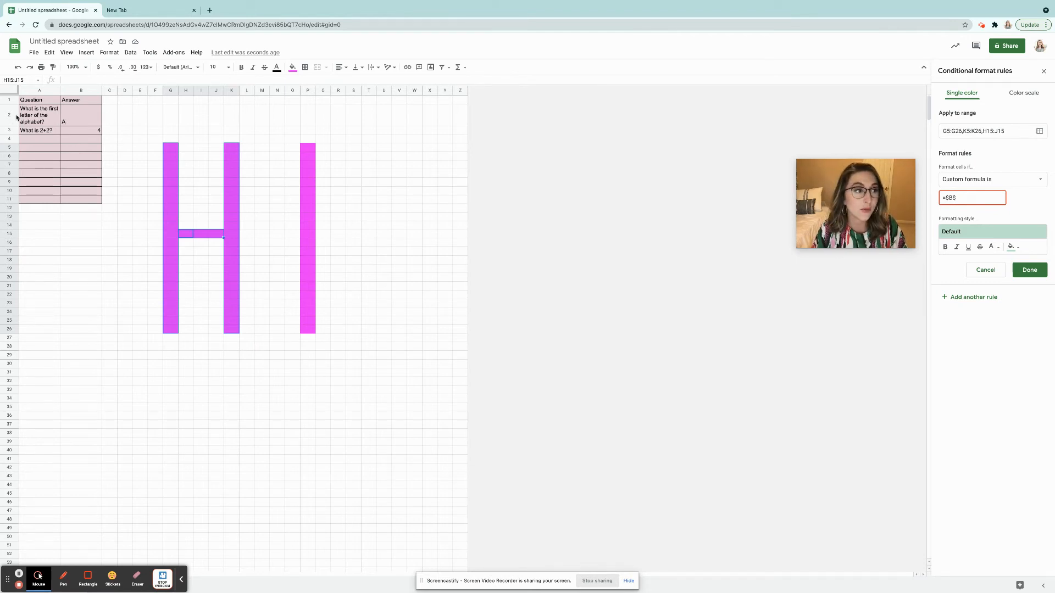
pyautogui.write('2<>"A')
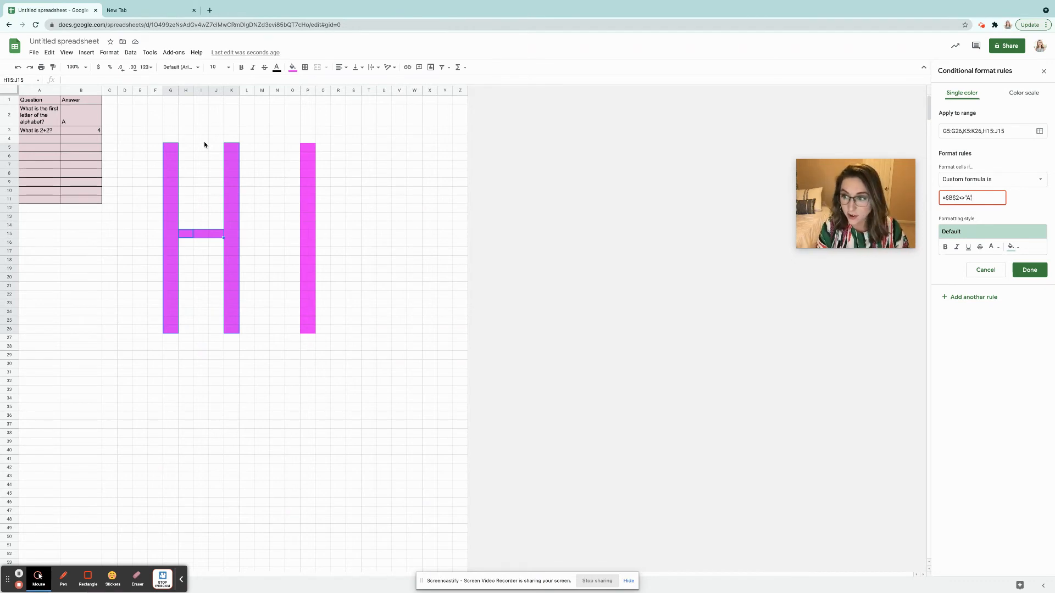
pyautogui.write('"')
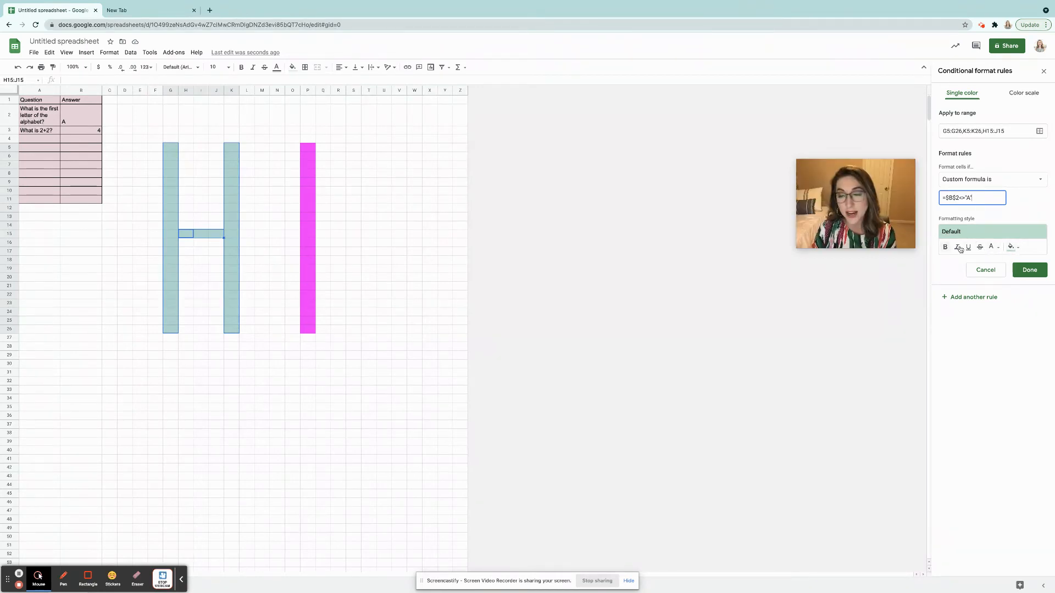
# Set the rule's fill colour to white and save the rule.
pyautogui.click(1017, 251)
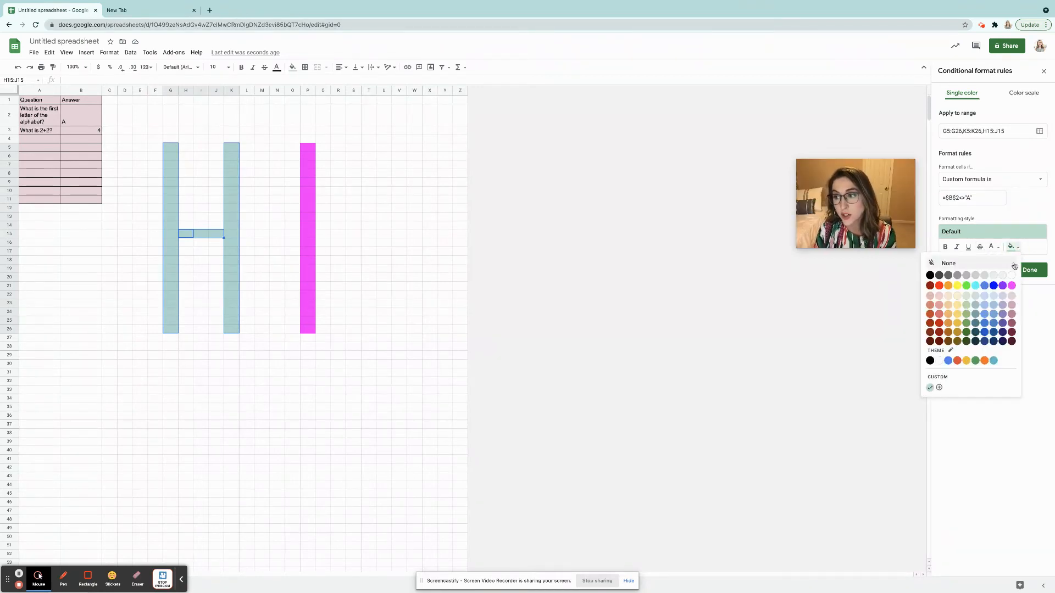
pyautogui.click(1013, 277)
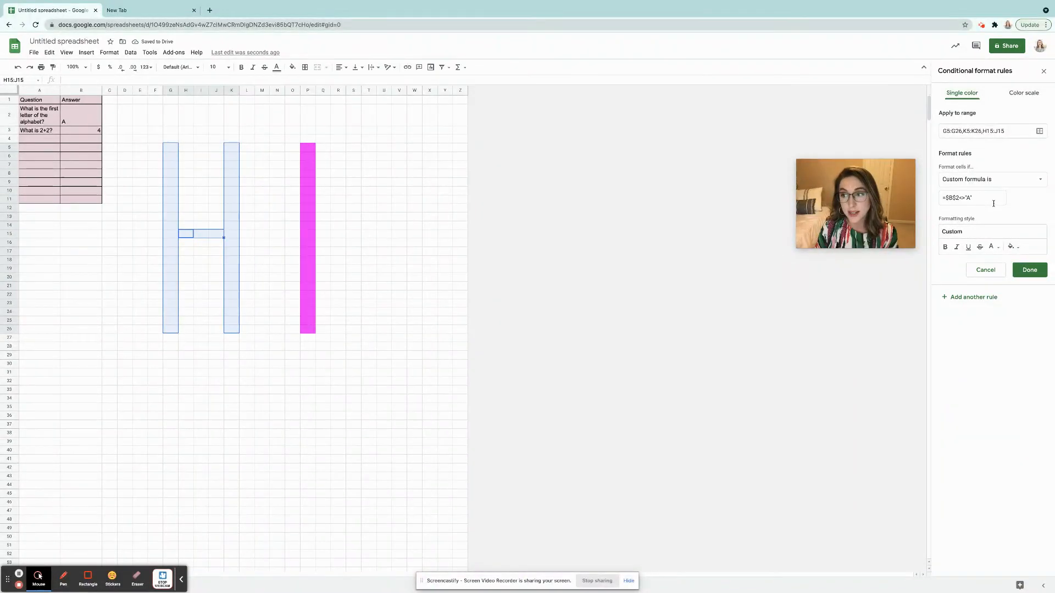
pyautogui.click(1028, 270)
pyautogui.click(343, 192)
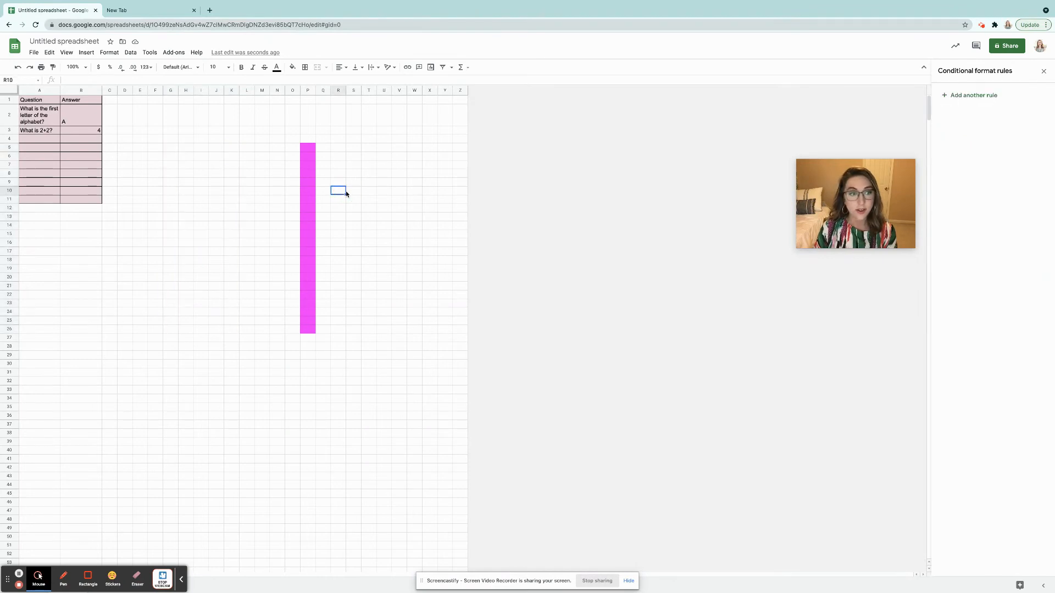
# Test the rule by replacing the answer in B2 with "Answer".
pyautogui.click(63, 119)
pyautogui.press('Delete')
pyautogui.write('Answer')
pyautogui.press('Return')
pyautogui.click(76, 113)
pyautogui.press('Down')
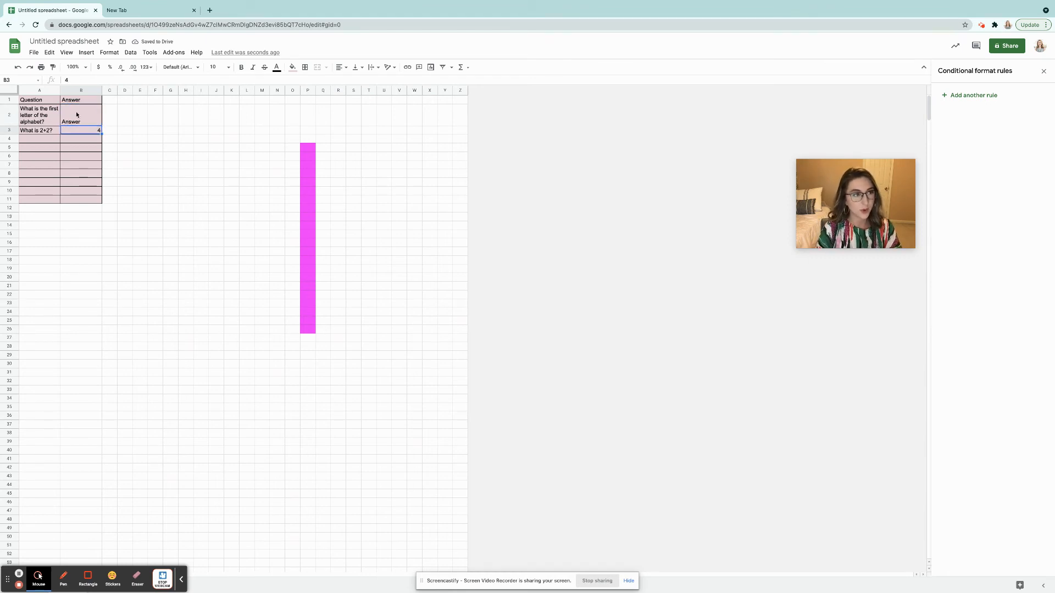
# Restore the answer in B2 to "A" by removing the extra letters.
pyautogui.click(86, 118)
pyautogui.moveTo(83, 80); pyautogui.dragTo(71, 81)
pyautogui.press('BackSpace')
pyautogui.press('Return')
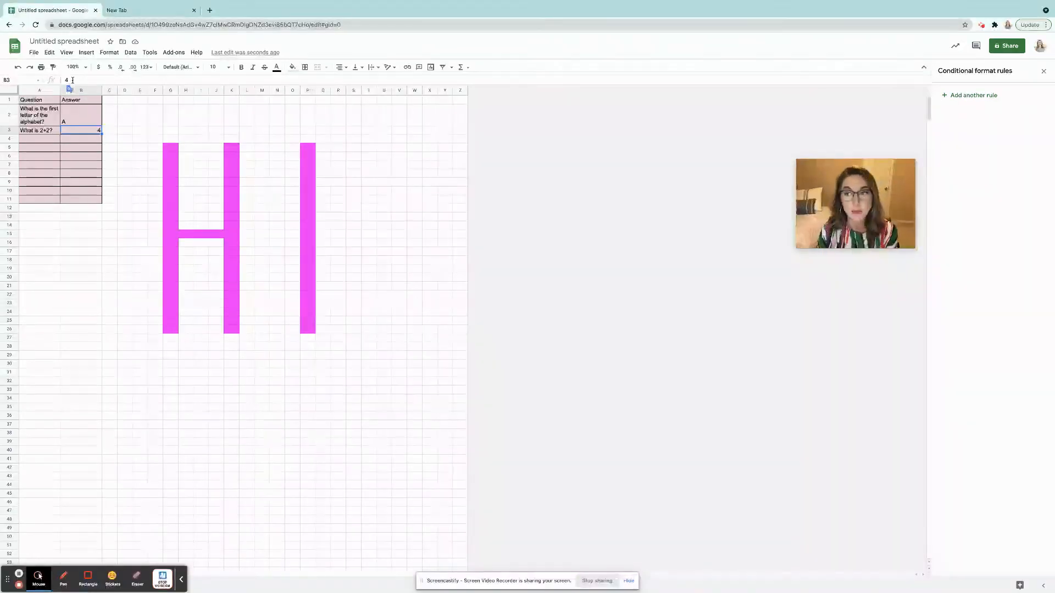
pyautogui.click(310, 148)
pyautogui.click(390, 328)
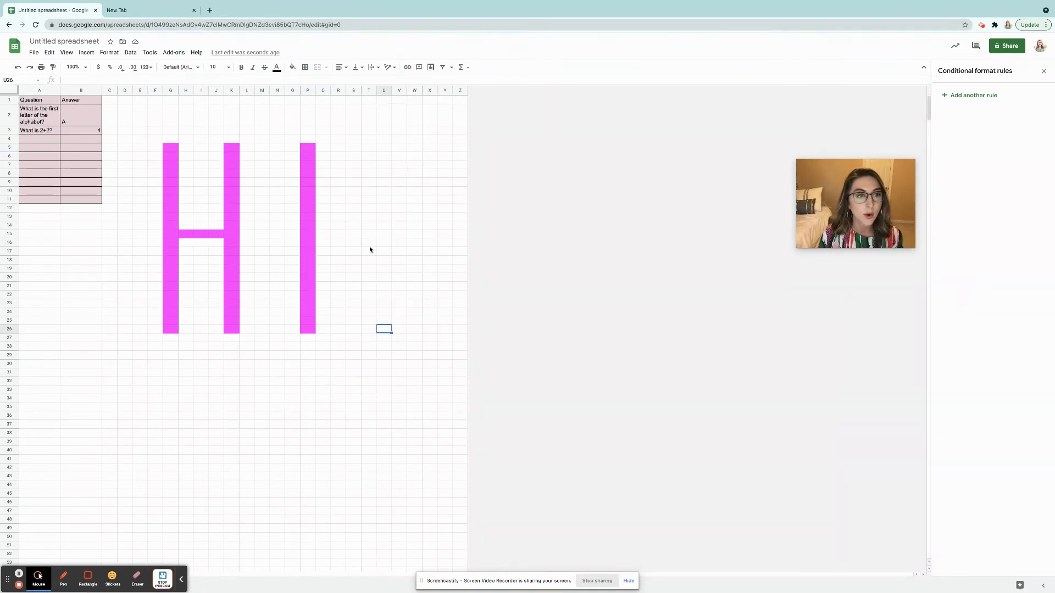
# Start a new conditional formatting rule for the magenta letter I, range P5:P26.
pyautogui.moveTo(310, 149); pyautogui.dragTo(310, 329)
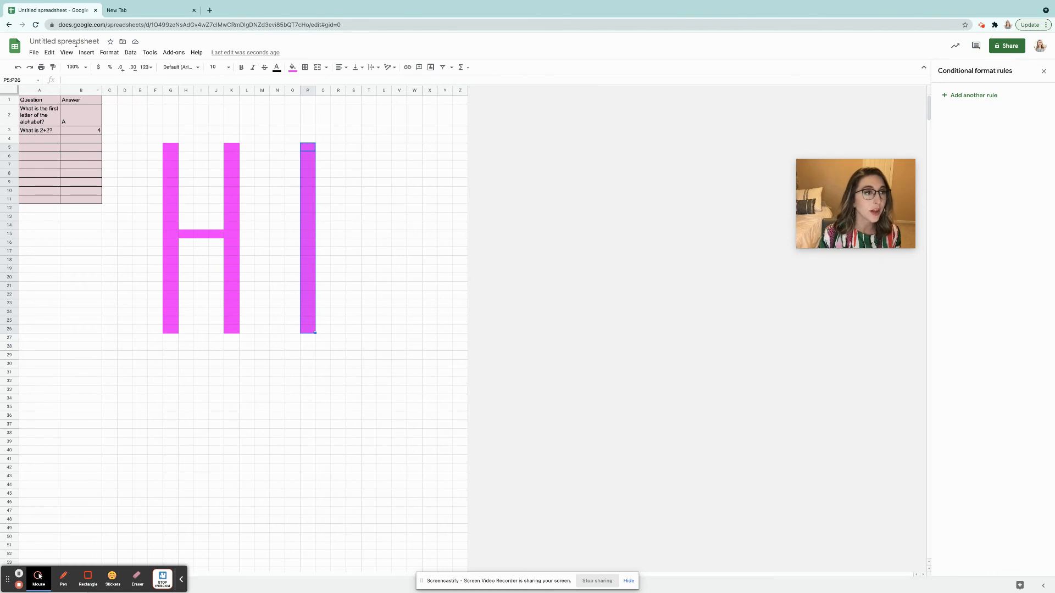
pyautogui.click(116, 53)
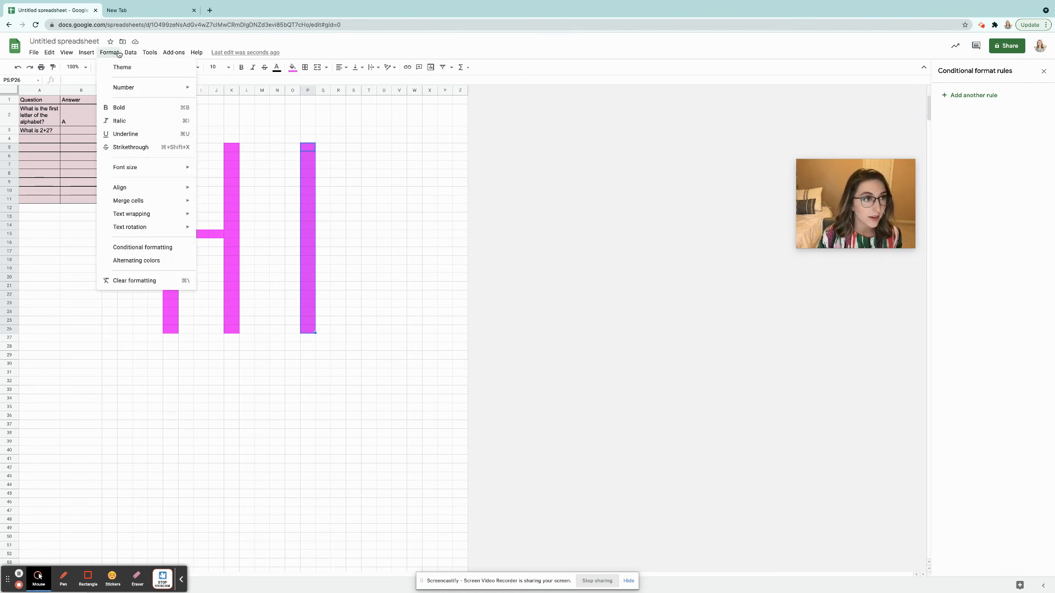
pyautogui.click(126, 247)
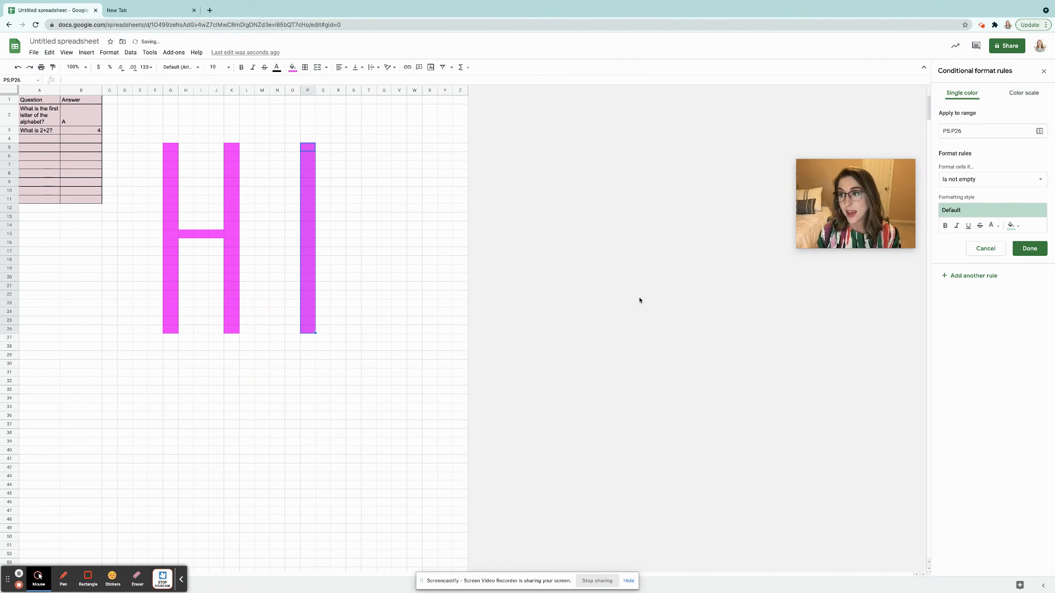
# Set the condition of the P5:P26 rule to the custom formula =$B$3<>4.
pyautogui.click(980, 181)
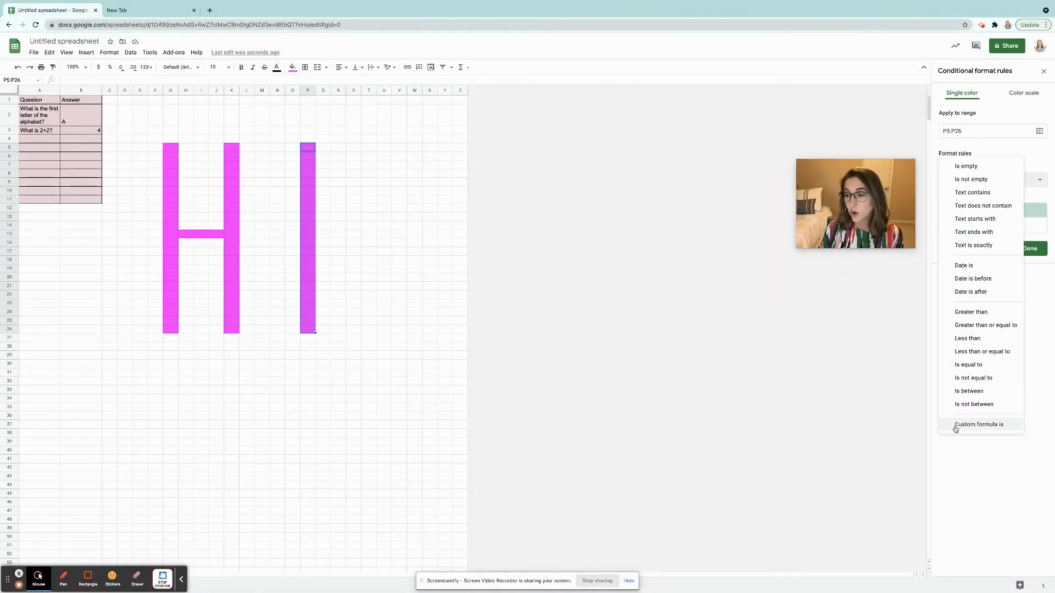
pyautogui.click(985, 426)
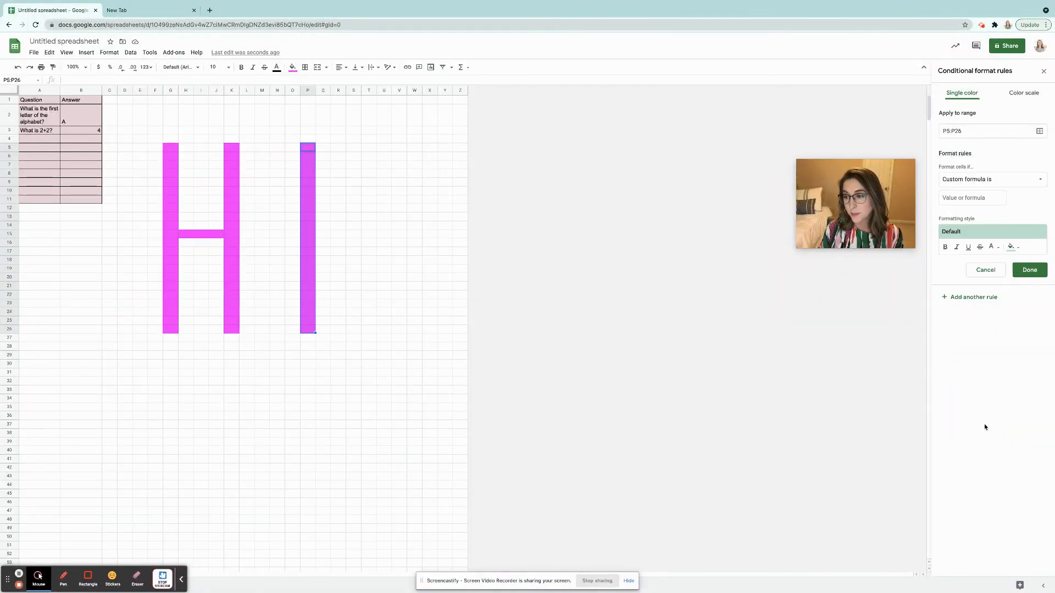
pyautogui.click(969, 198)
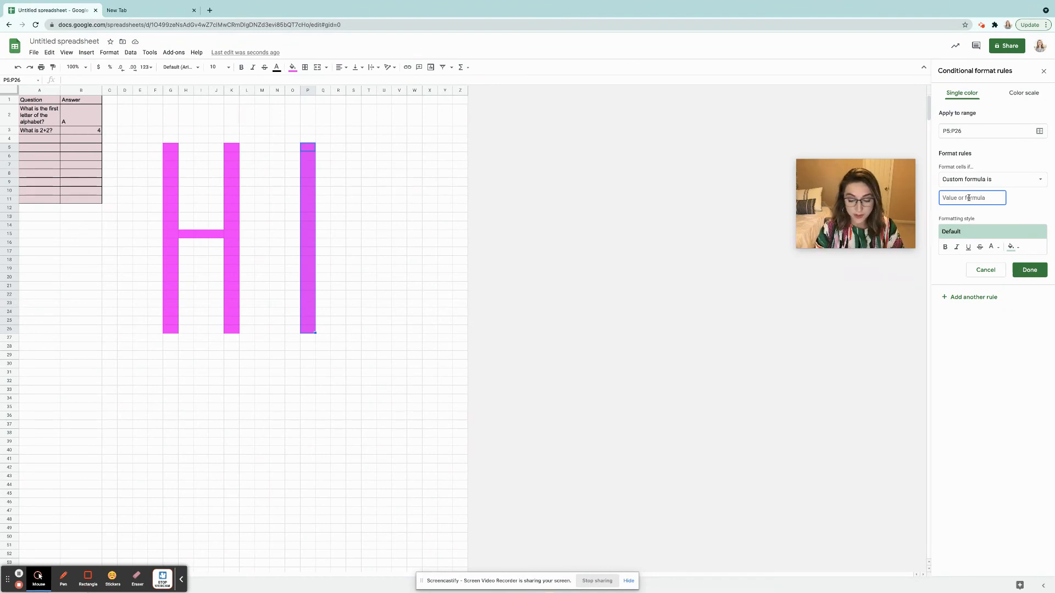
pyautogui.write('=')
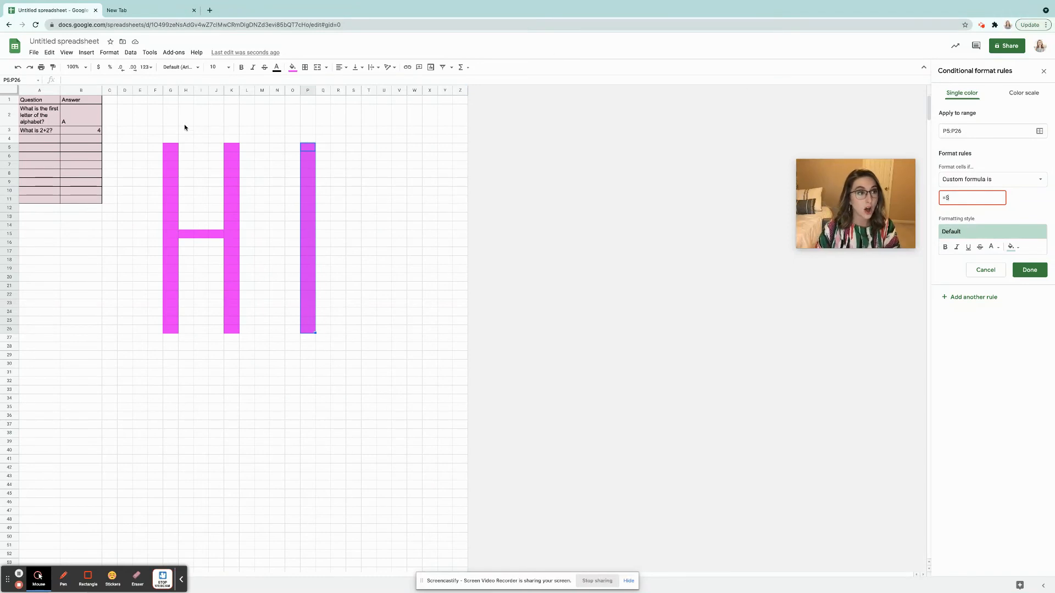
pyautogui.write('$B')
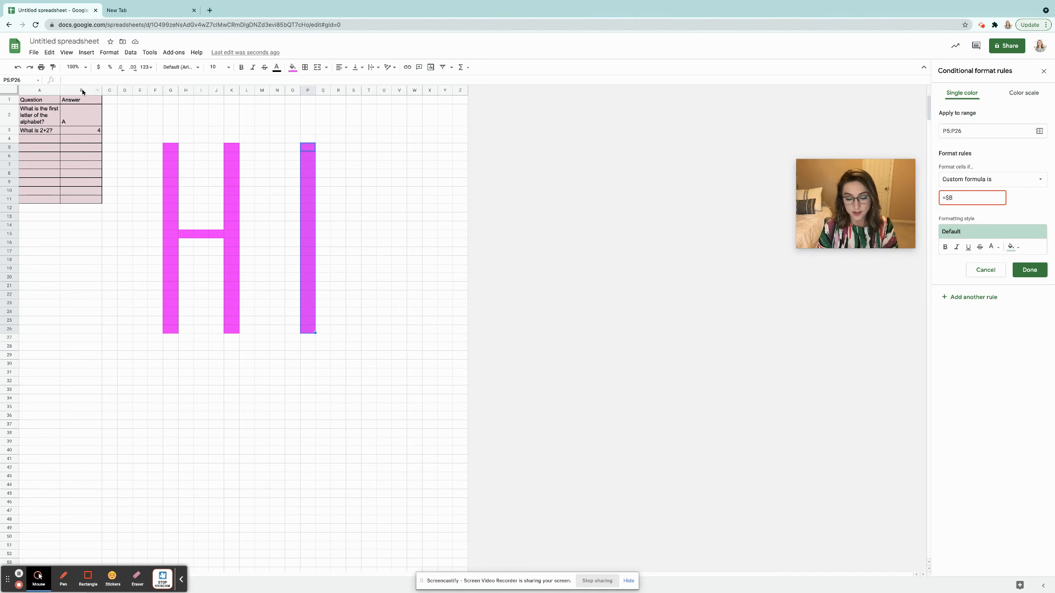
pyautogui.write('$')
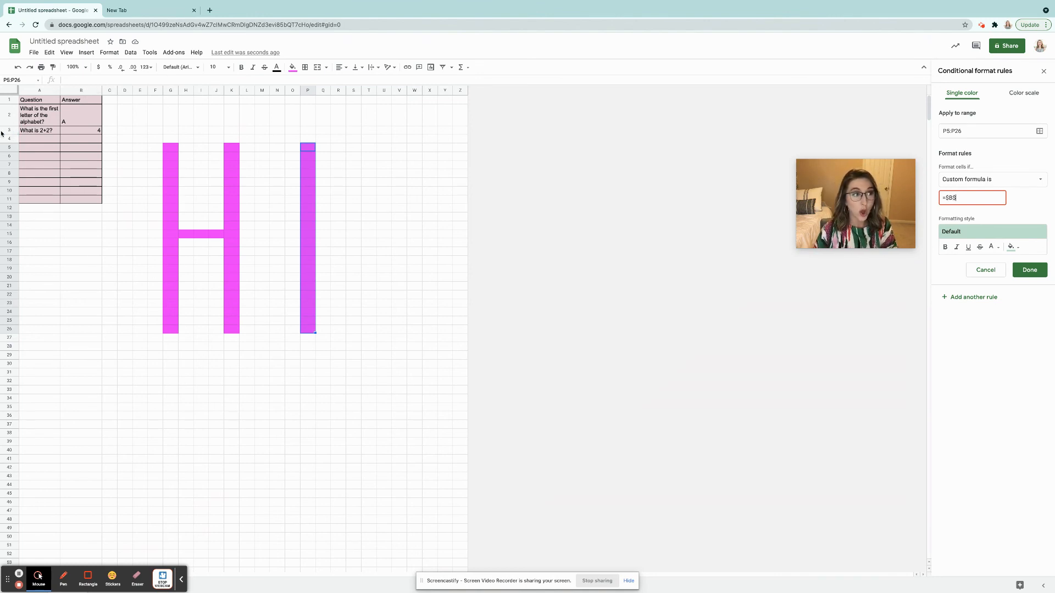
pyautogui.write('3')
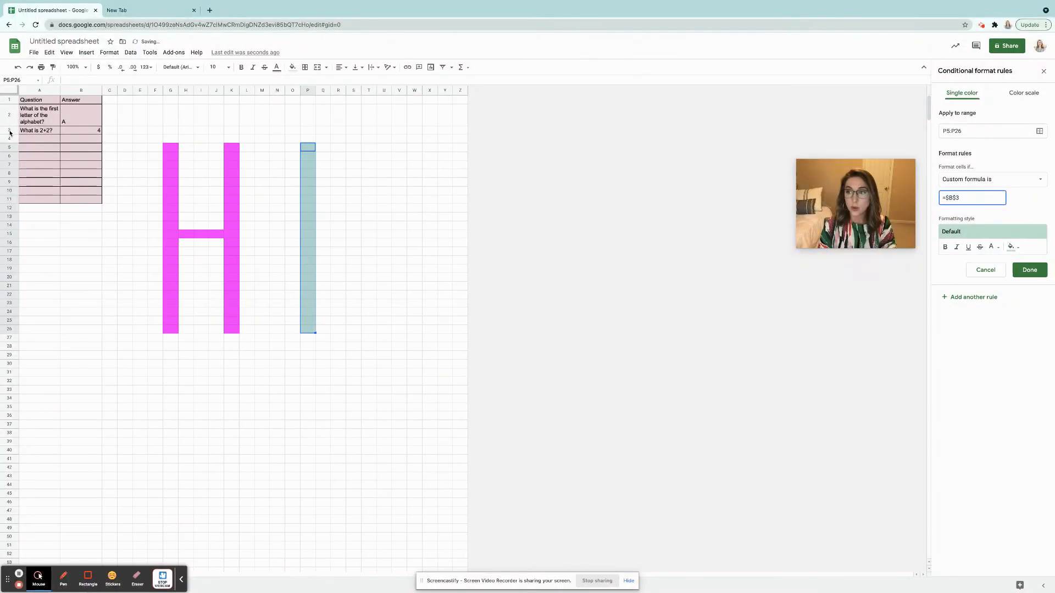
pyautogui.write('<>')
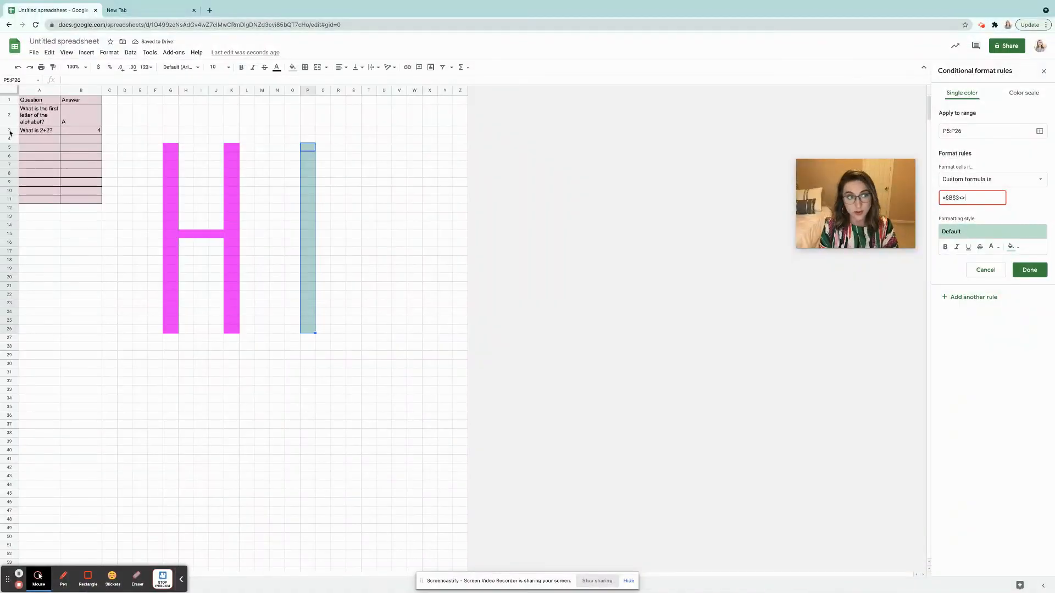
pyautogui.write('4')
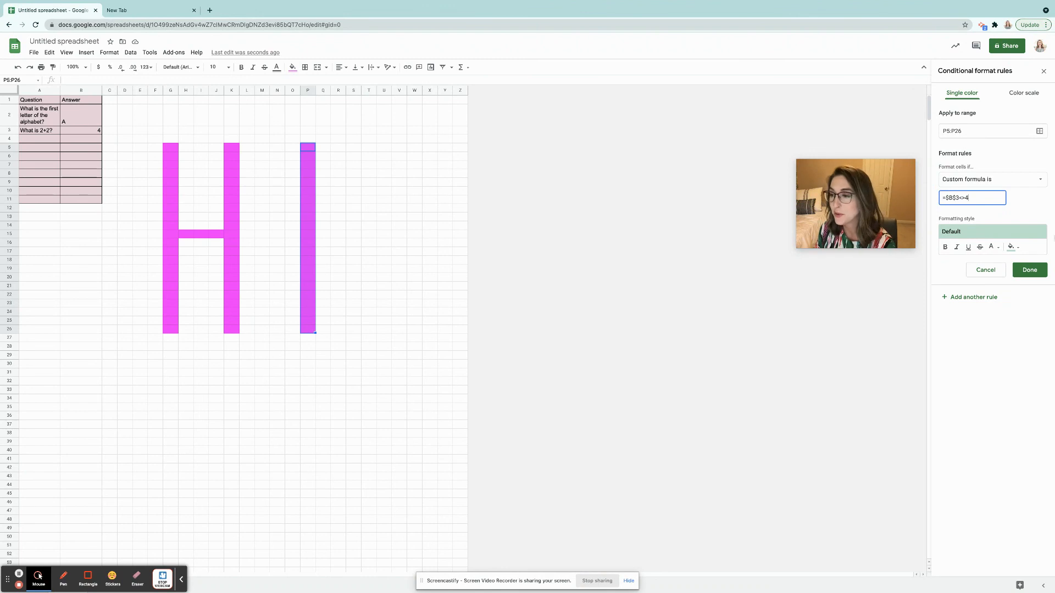
# Set the fill colour of the P5:P26 rule to white and save the rule.
pyautogui.click(1018, 252)
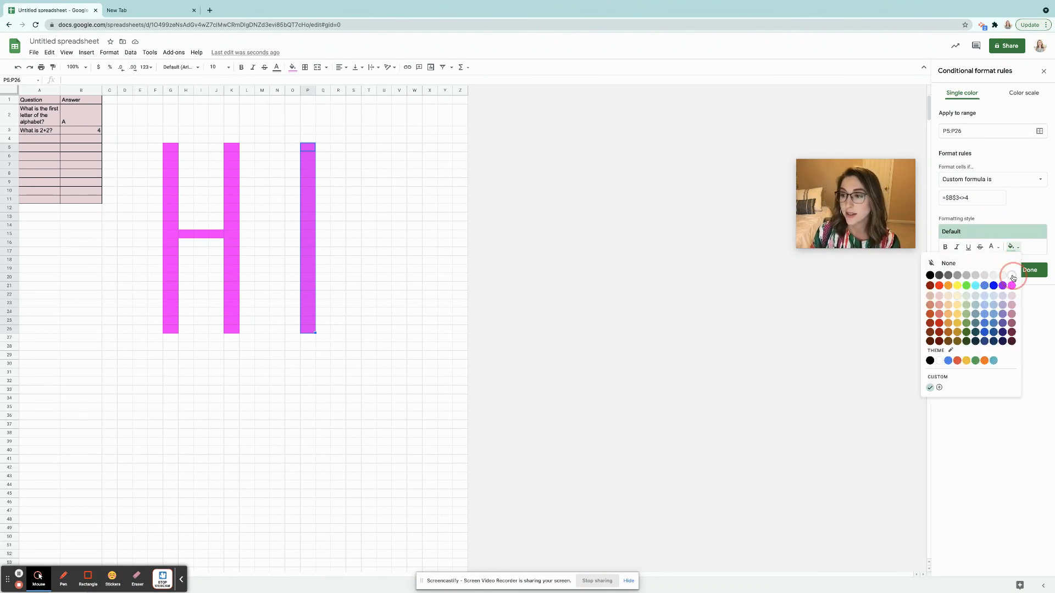
pyautogui.click(1013, 278)
pyautogui.click(1031, 271)
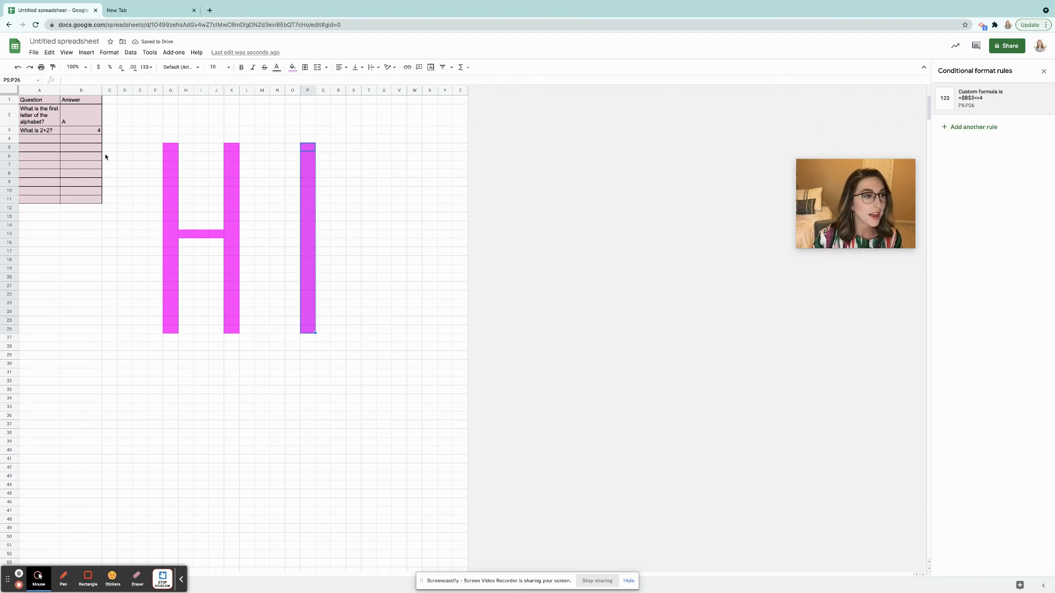
# Clear the answers in B3 and B2 to hide both letters of the picture.
pyautogui.click(94, 133)
pyautogui.press('Delete')
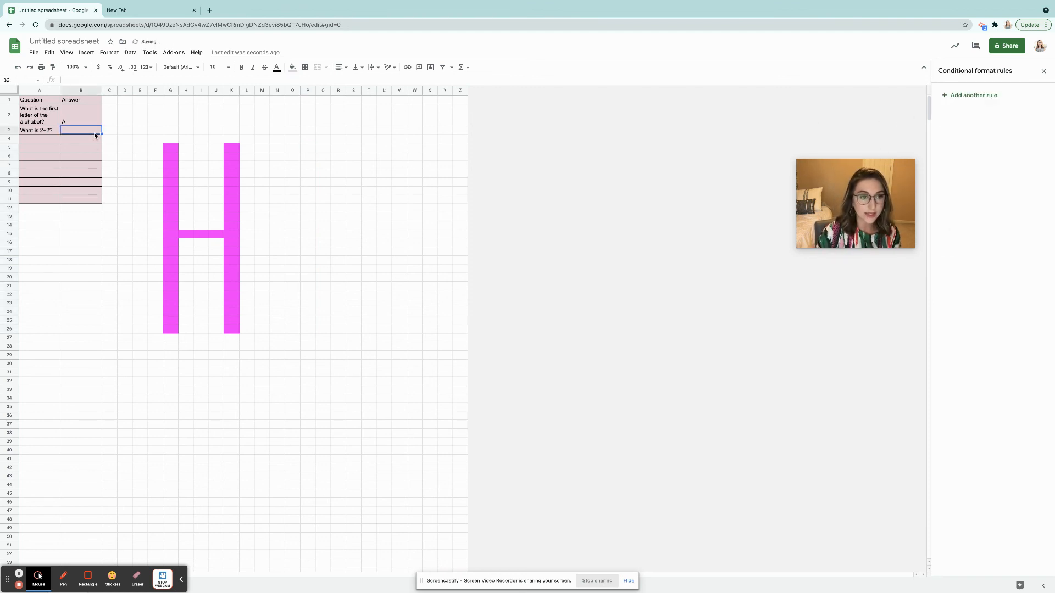
pyautogui.click(90, 120)
pyautogui.press('Delete')
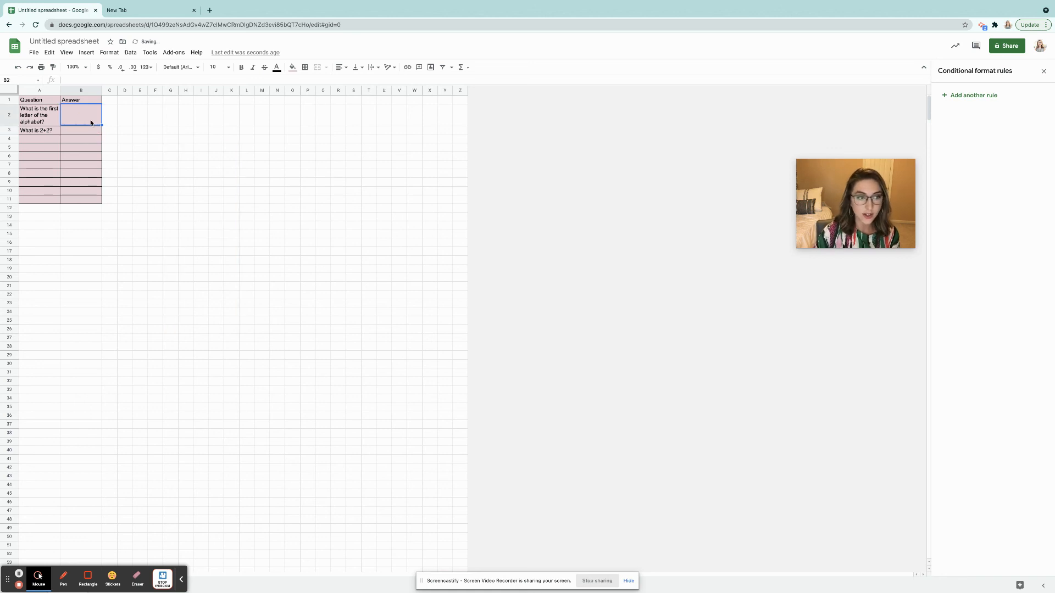